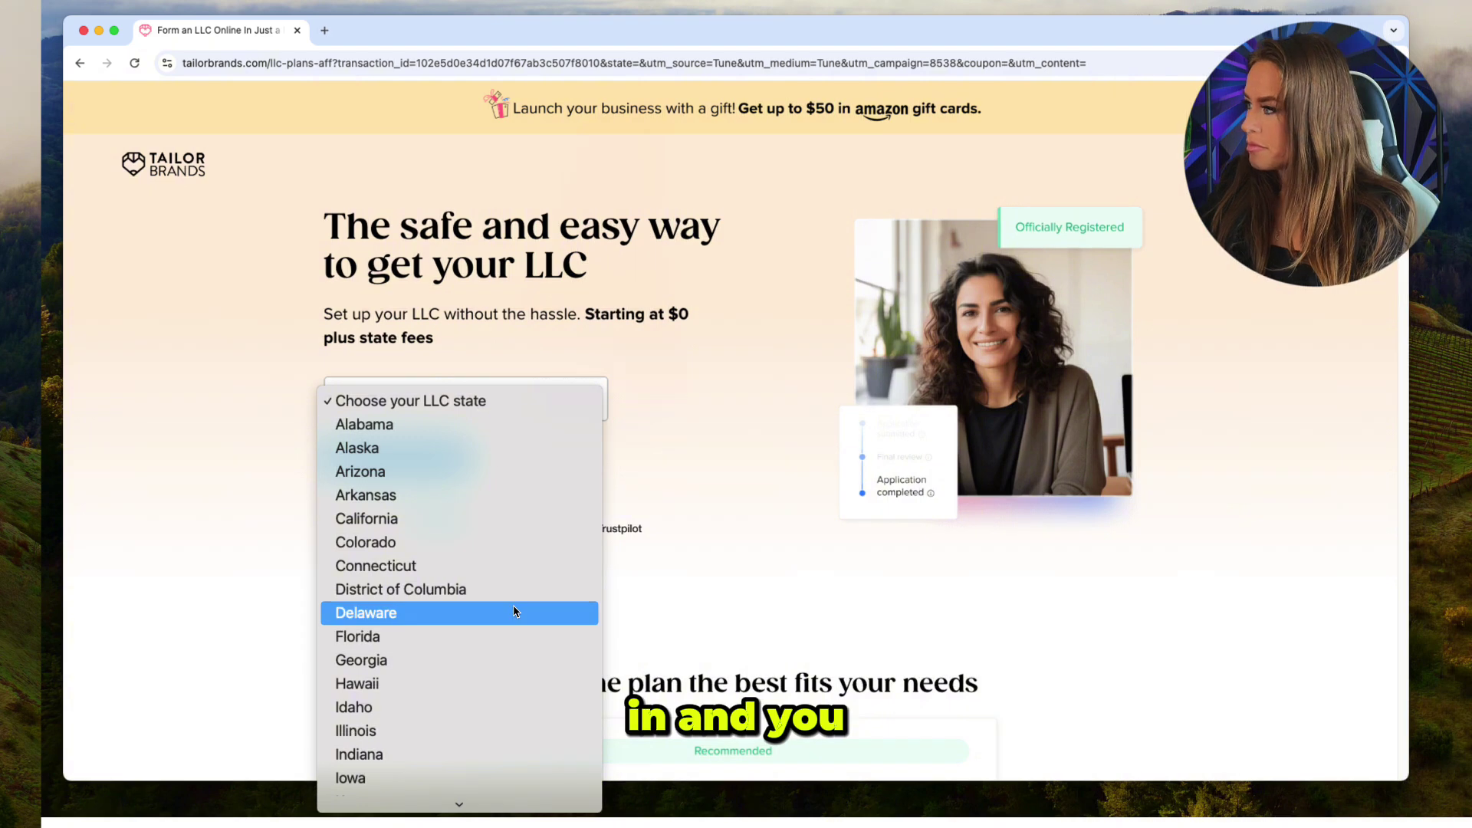
Start a Florida LLC named 'kara lashes miami' and check that the name is available.
{"action": "left_click", "coordinate": [511, 636]}
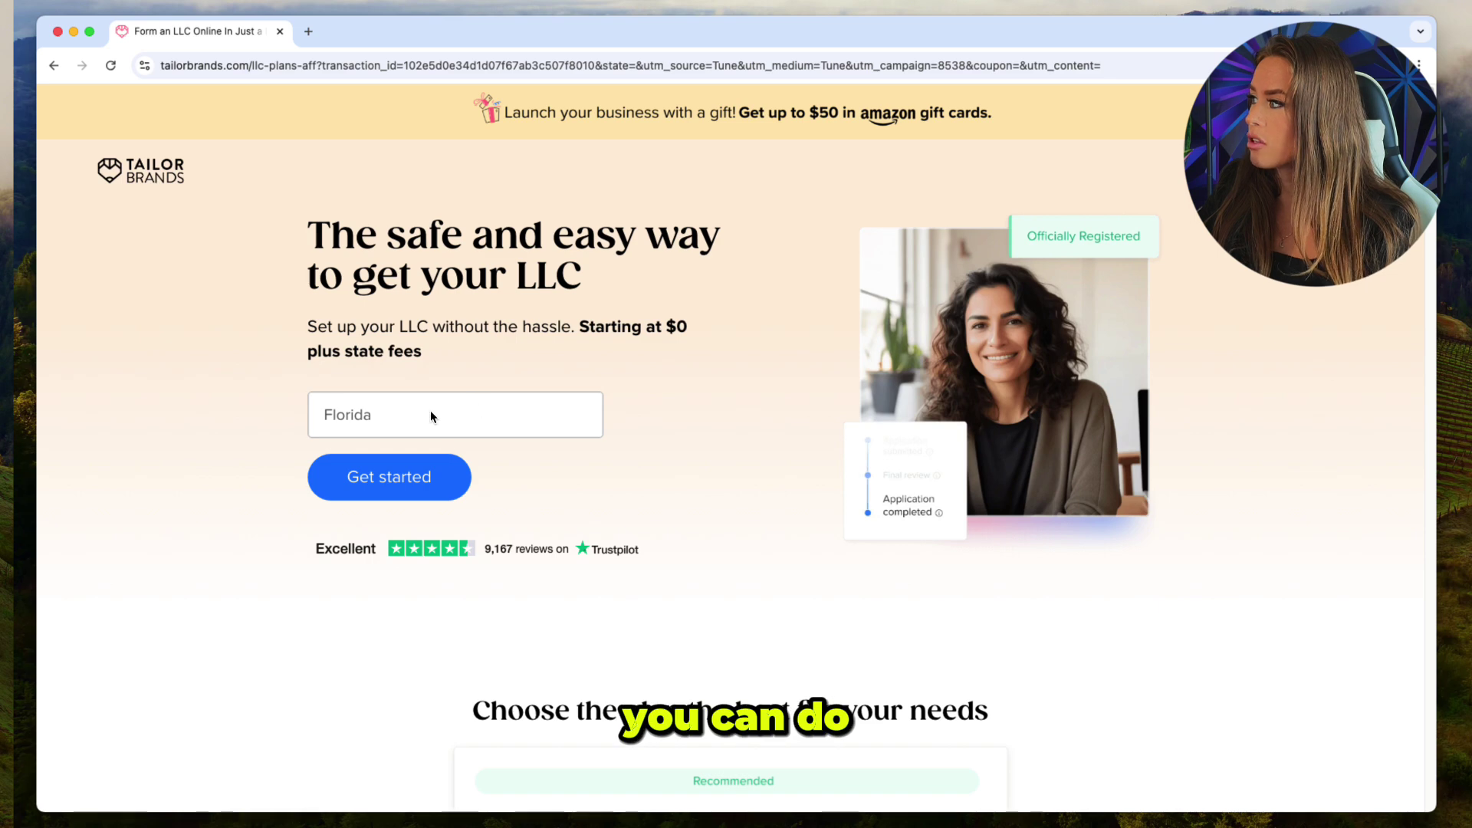
{"action": "left_click", "coordinate": [377, 471]}
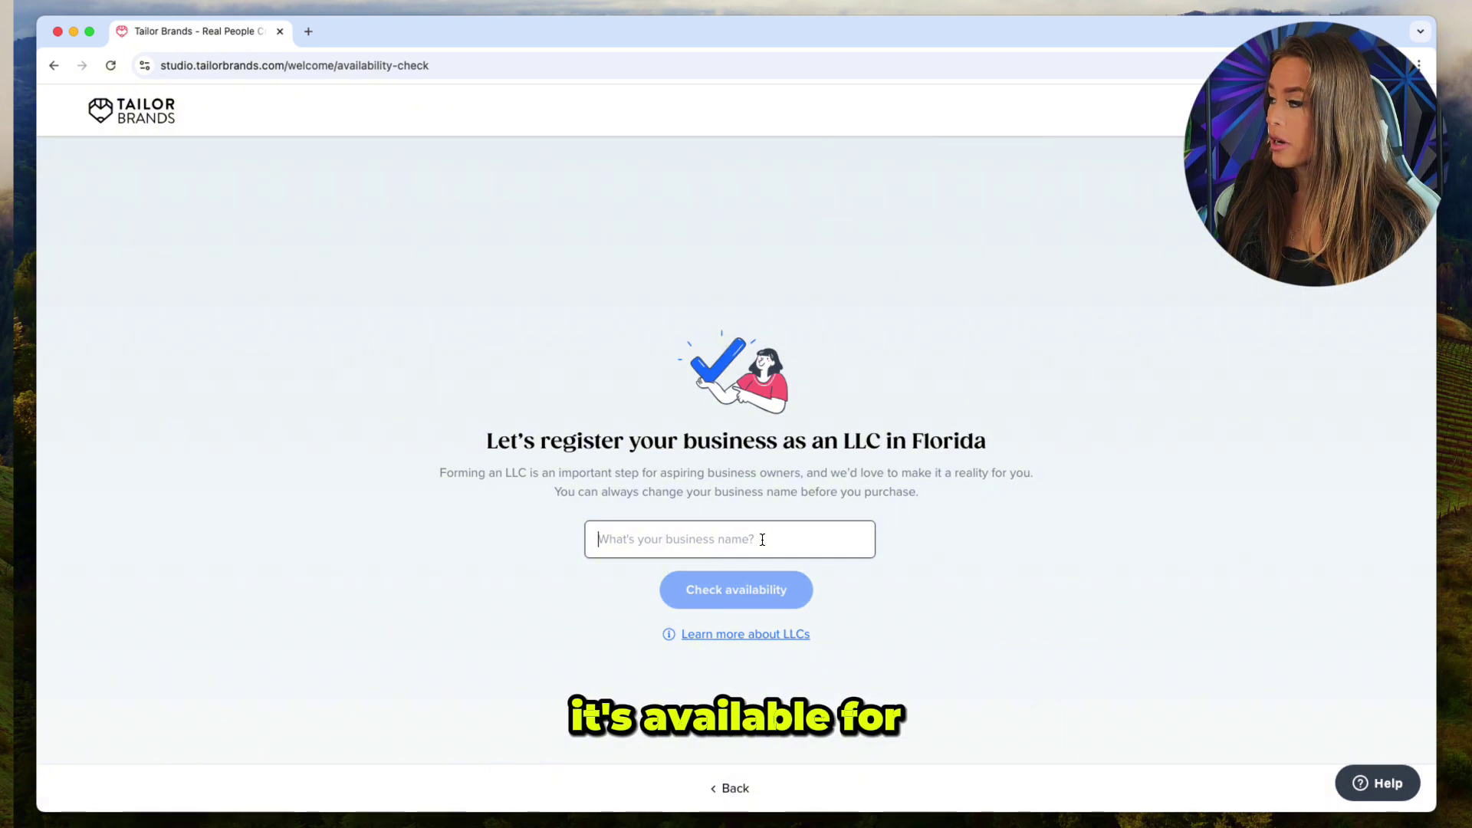
{"action": "type", "text": "kara "}
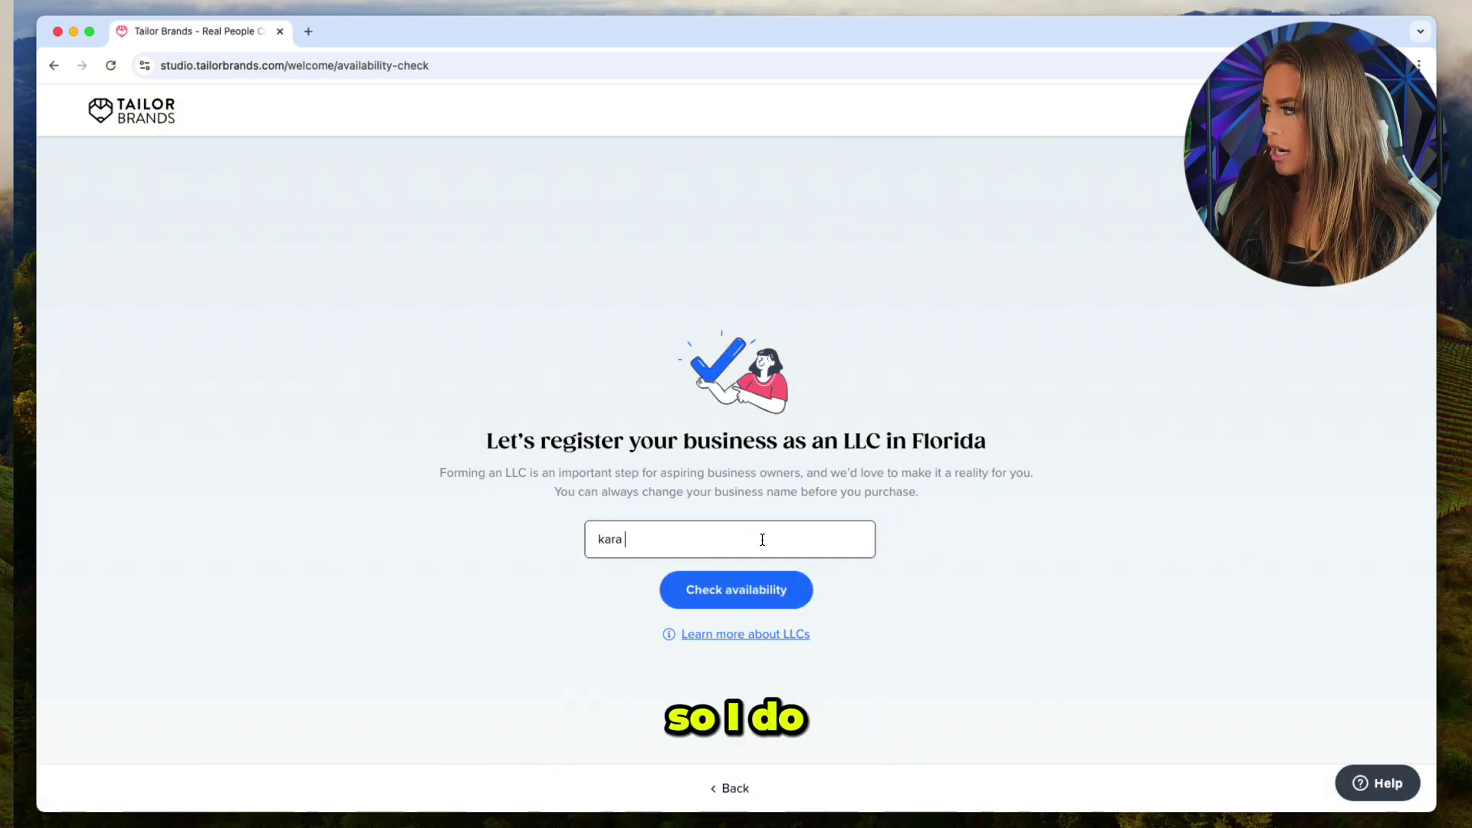
{"action": "type", "text": "lashes miami"}
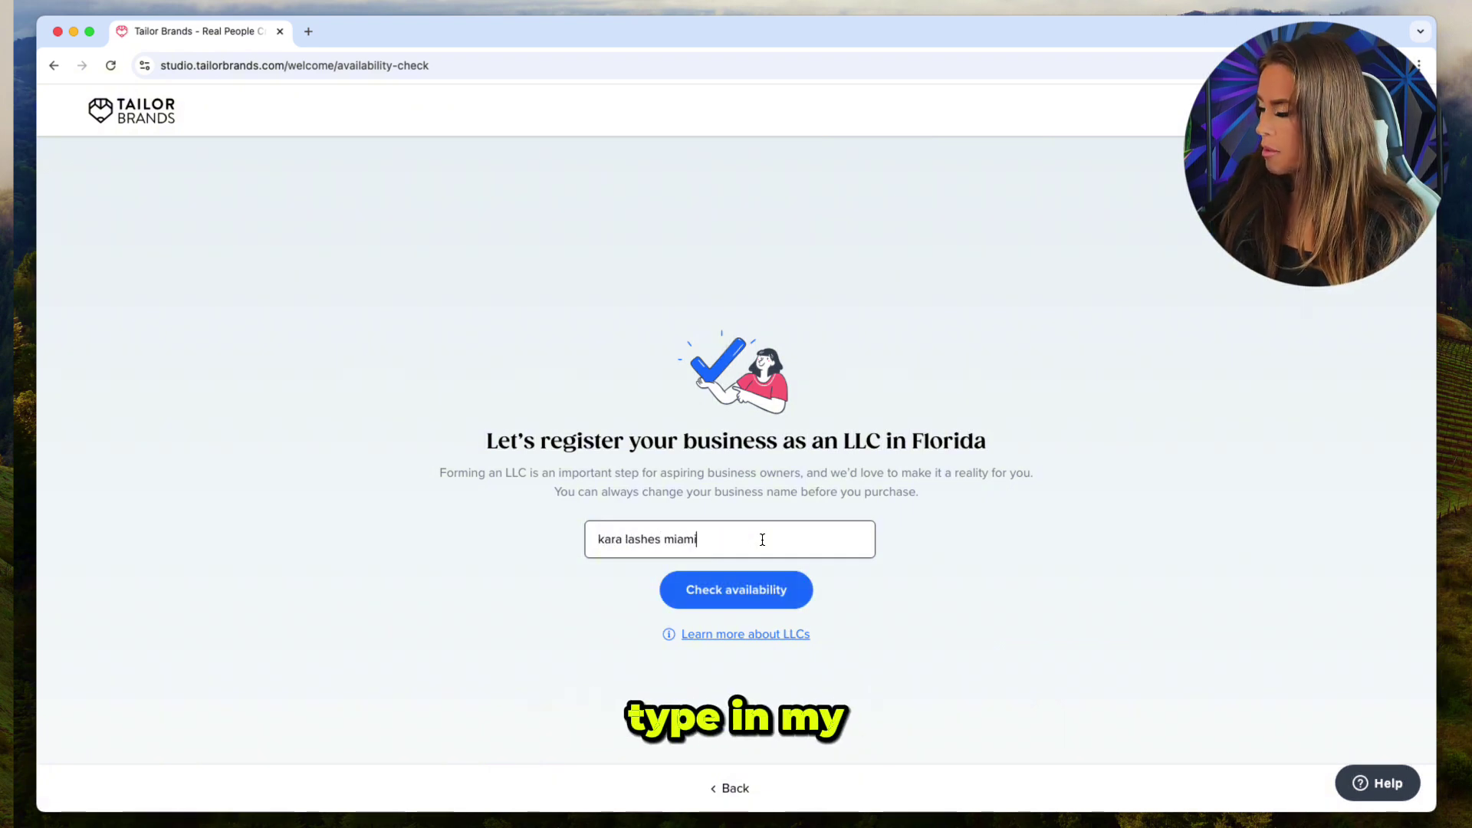
{"action": "left_click", "coordinate": [725, 595]}
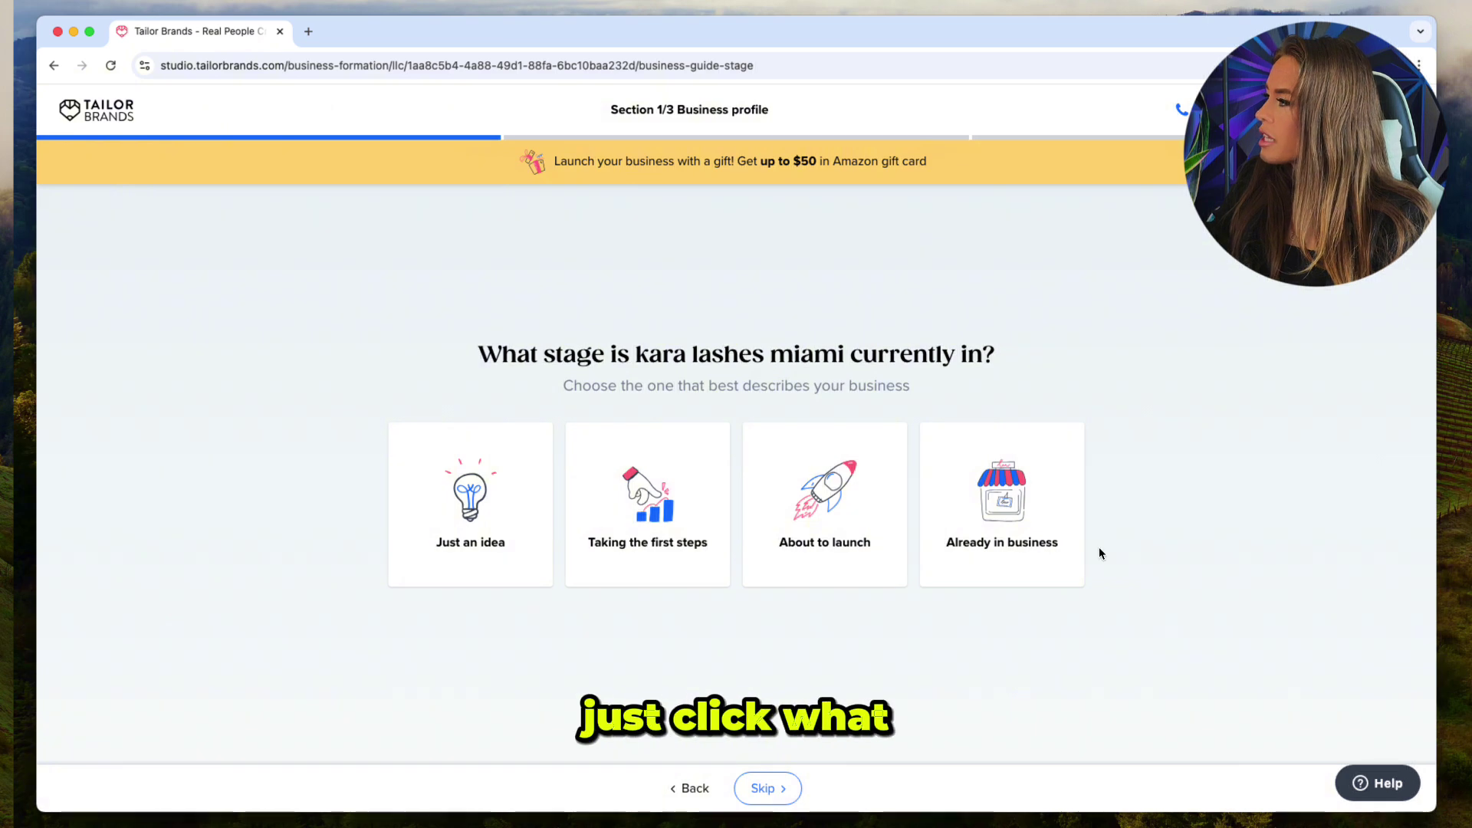
Mark the business as already in business and search the industry field for 'eye'.
{"action": "left_click", "coordinate": [1009, 513]}
{"action": "left_click", "coordinate": [786, 790]}
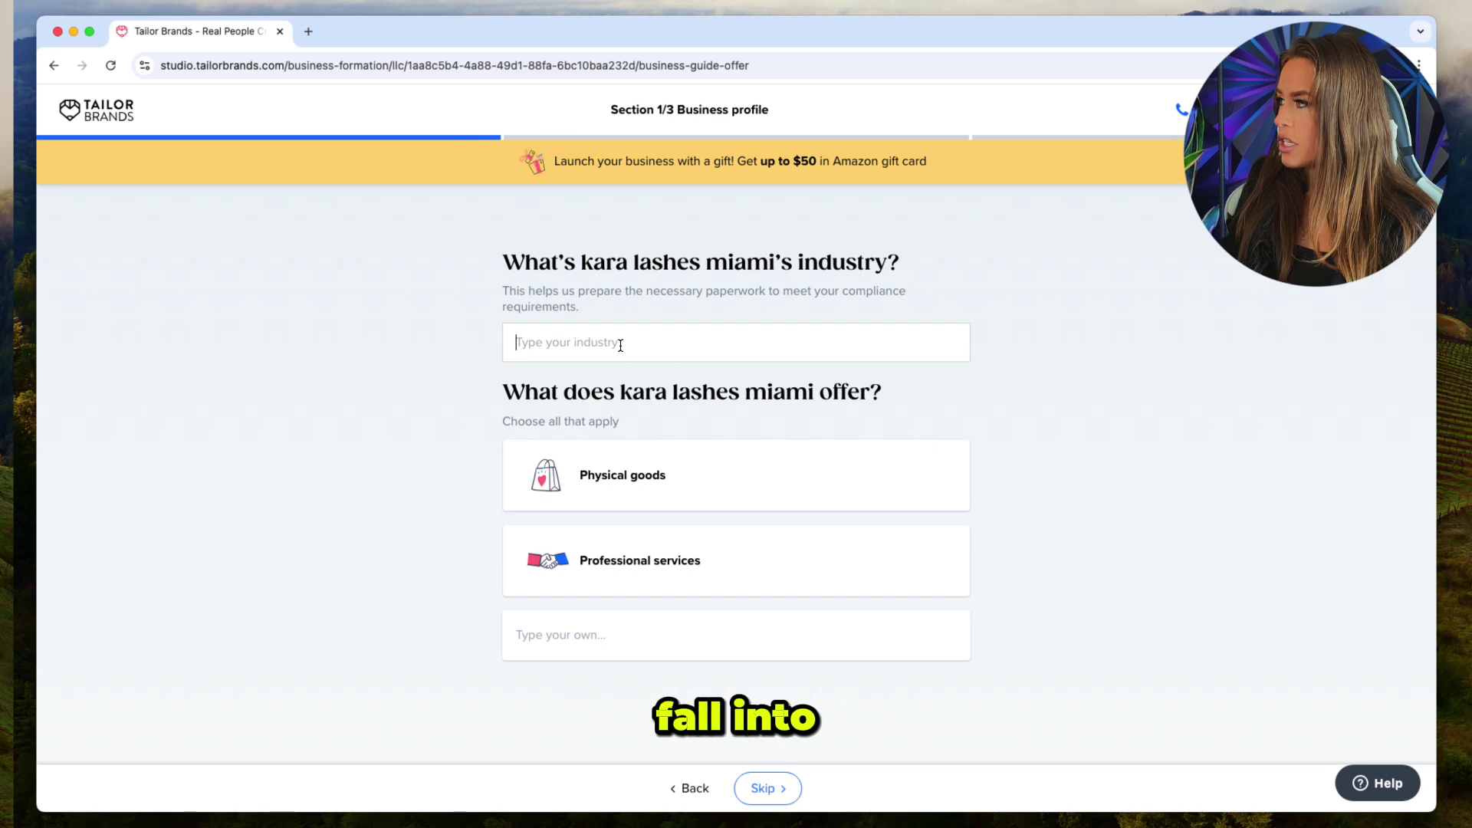
{"action": "type", "text": "ey"}
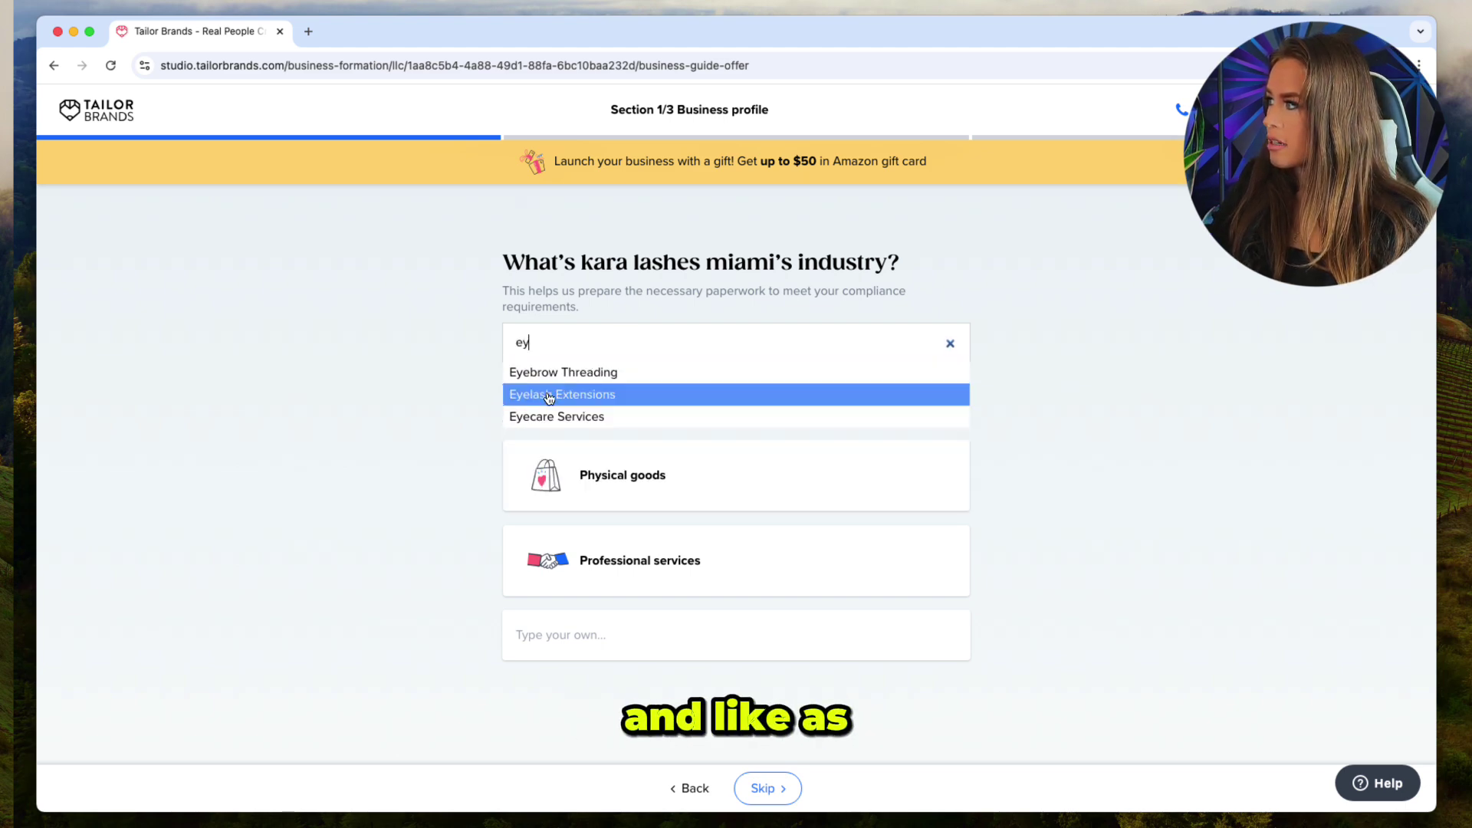
{"action": "key", "text": "BackSpace"}
{"action": "key", "text": "BackSpace"}
{"action": "type", "text": "as"}
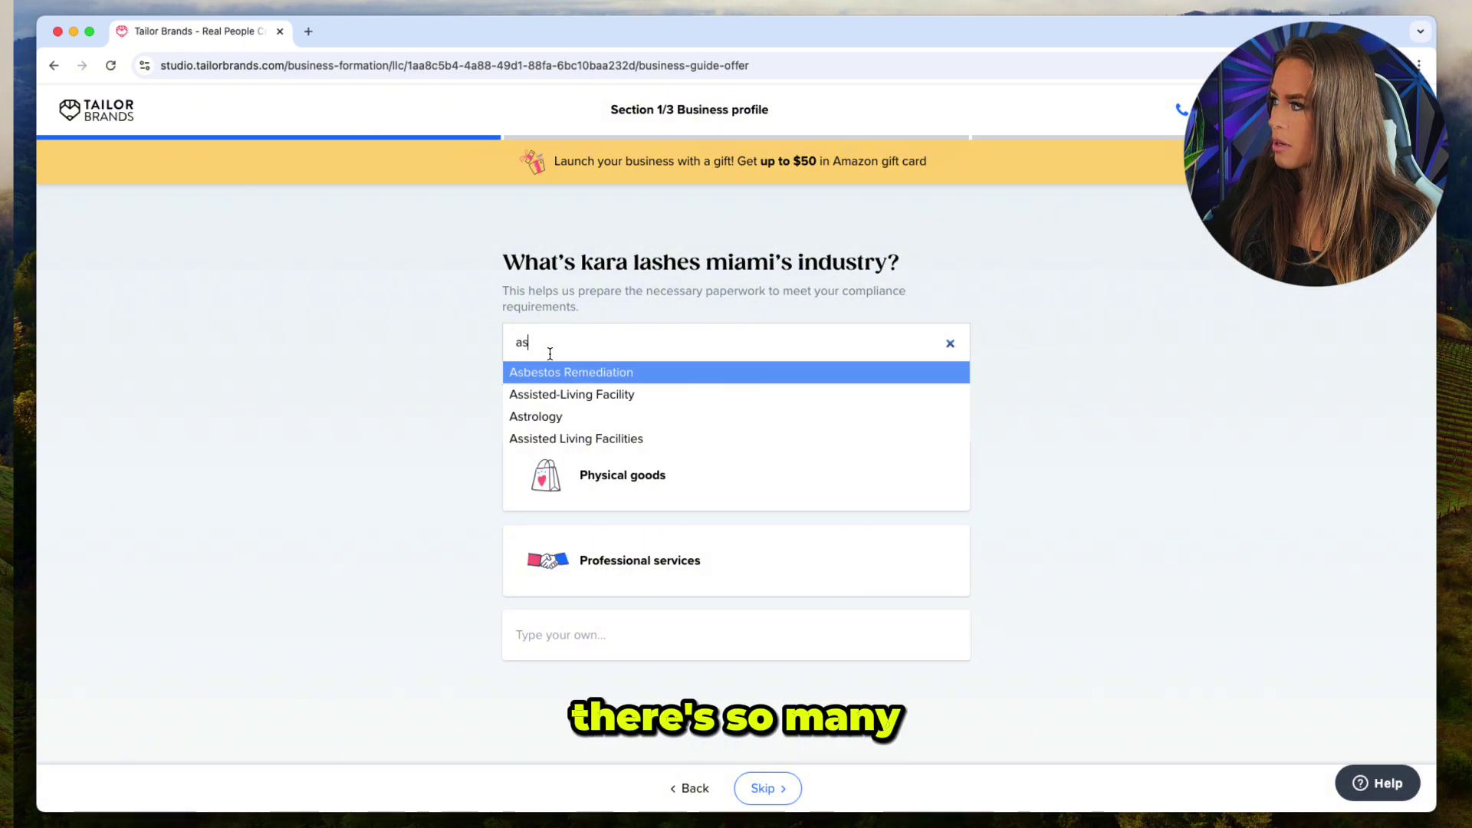
{"action": "key", "text": "BackSpace"}
{"action": "key", "text": "BackSpace"}
{"action": "type", "text": "t"}
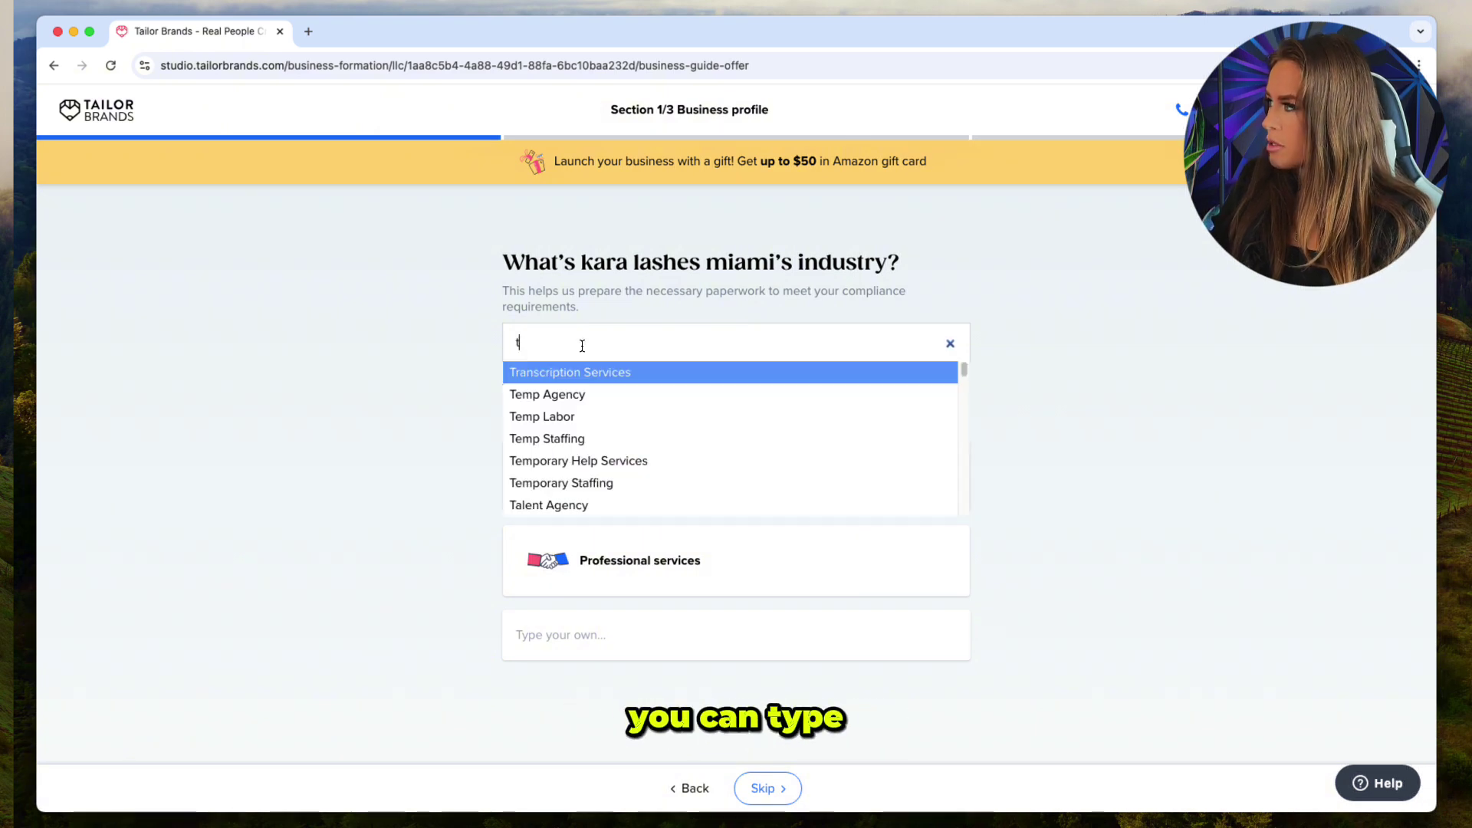
{"action": "key", "text": "BackSpace"}
{"action": "type", "text": "y"}
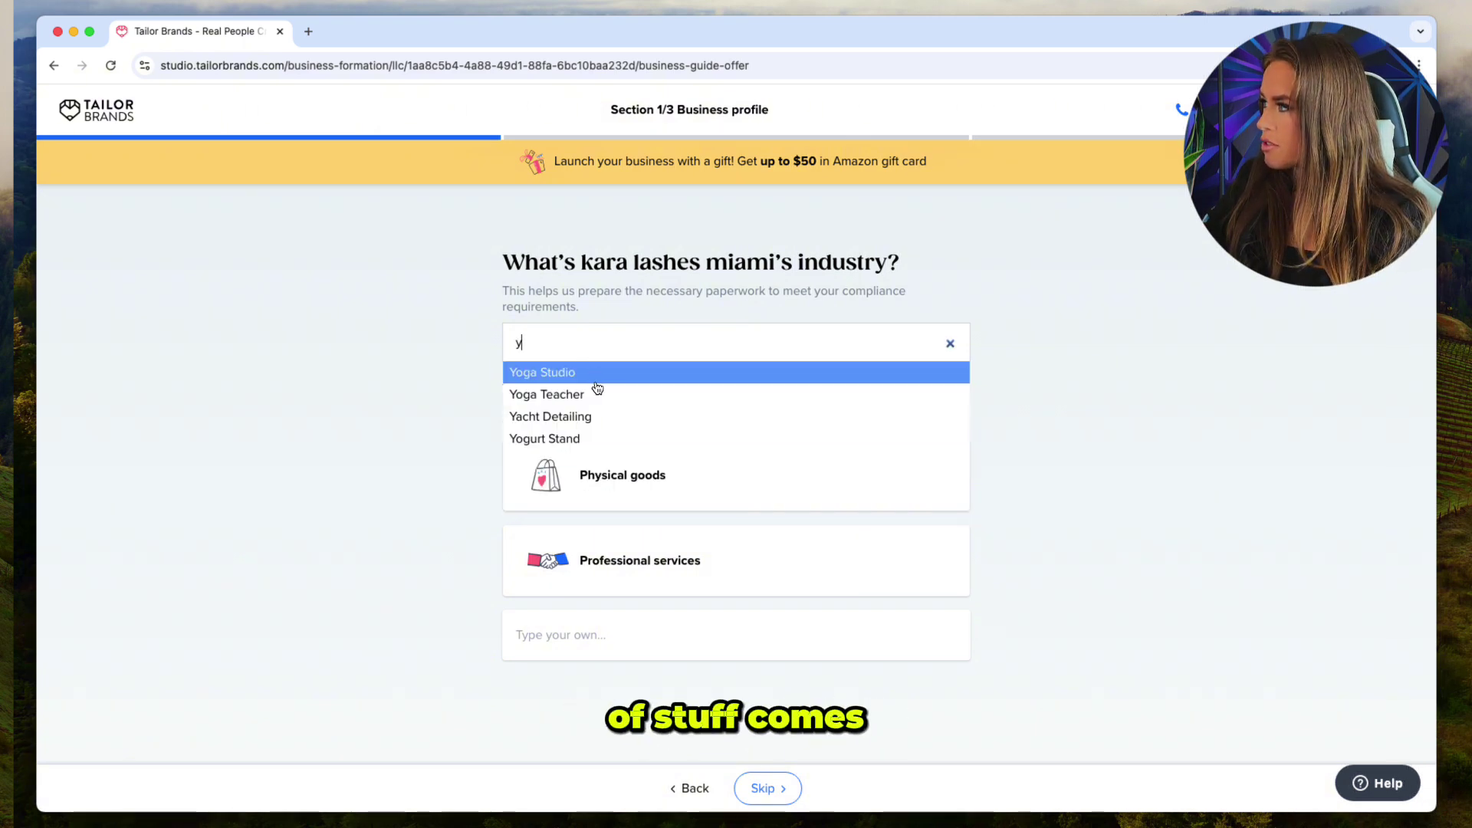
{"action": "key", "text": "BackSpace"}
{"action": "type", "text": "eye"}
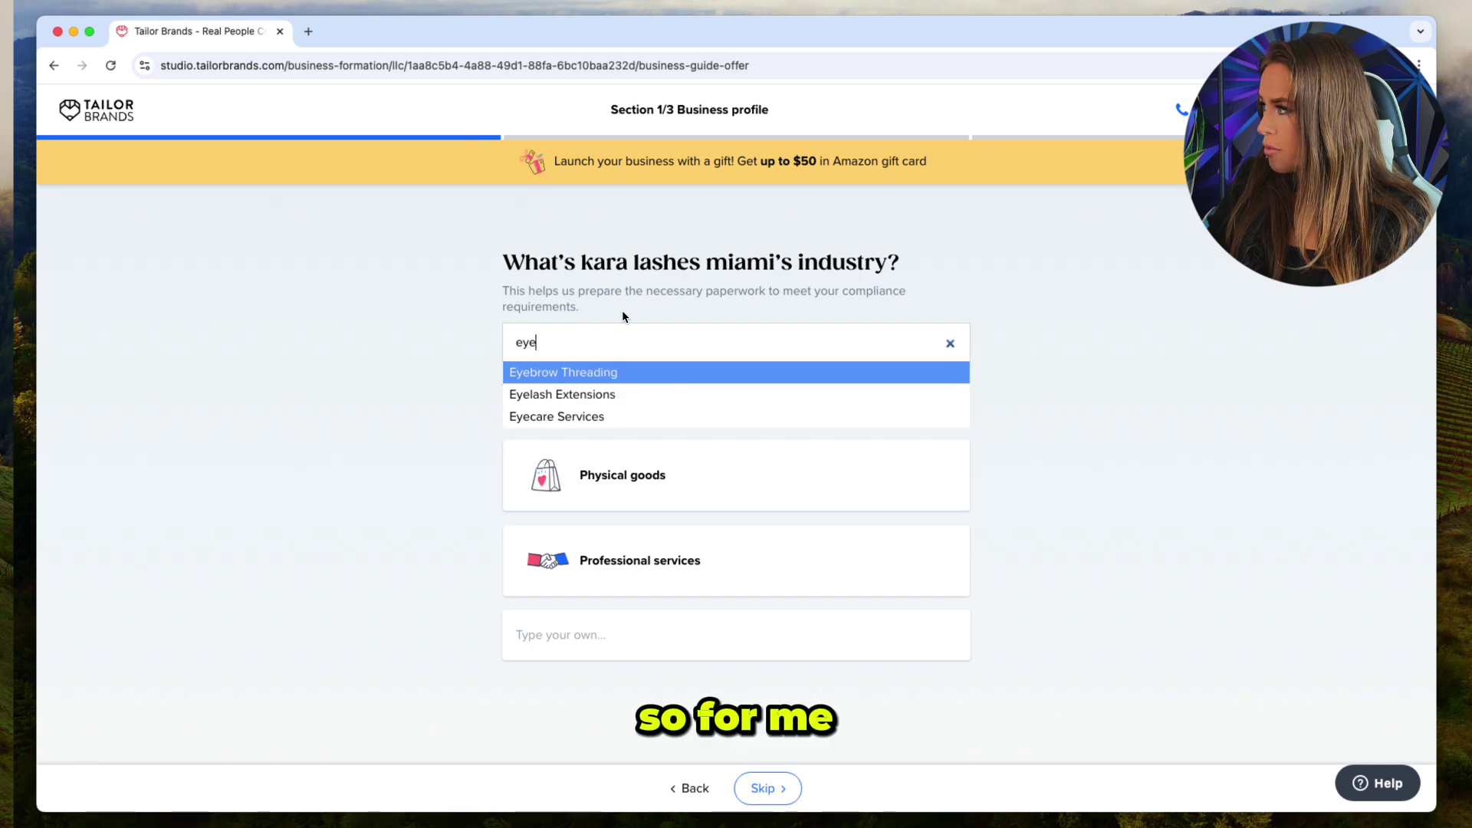
Pick Eyelash Extensions as the industry and Professional services as the offering.
{"action": "left_click", "coordinate": [591, 394]}
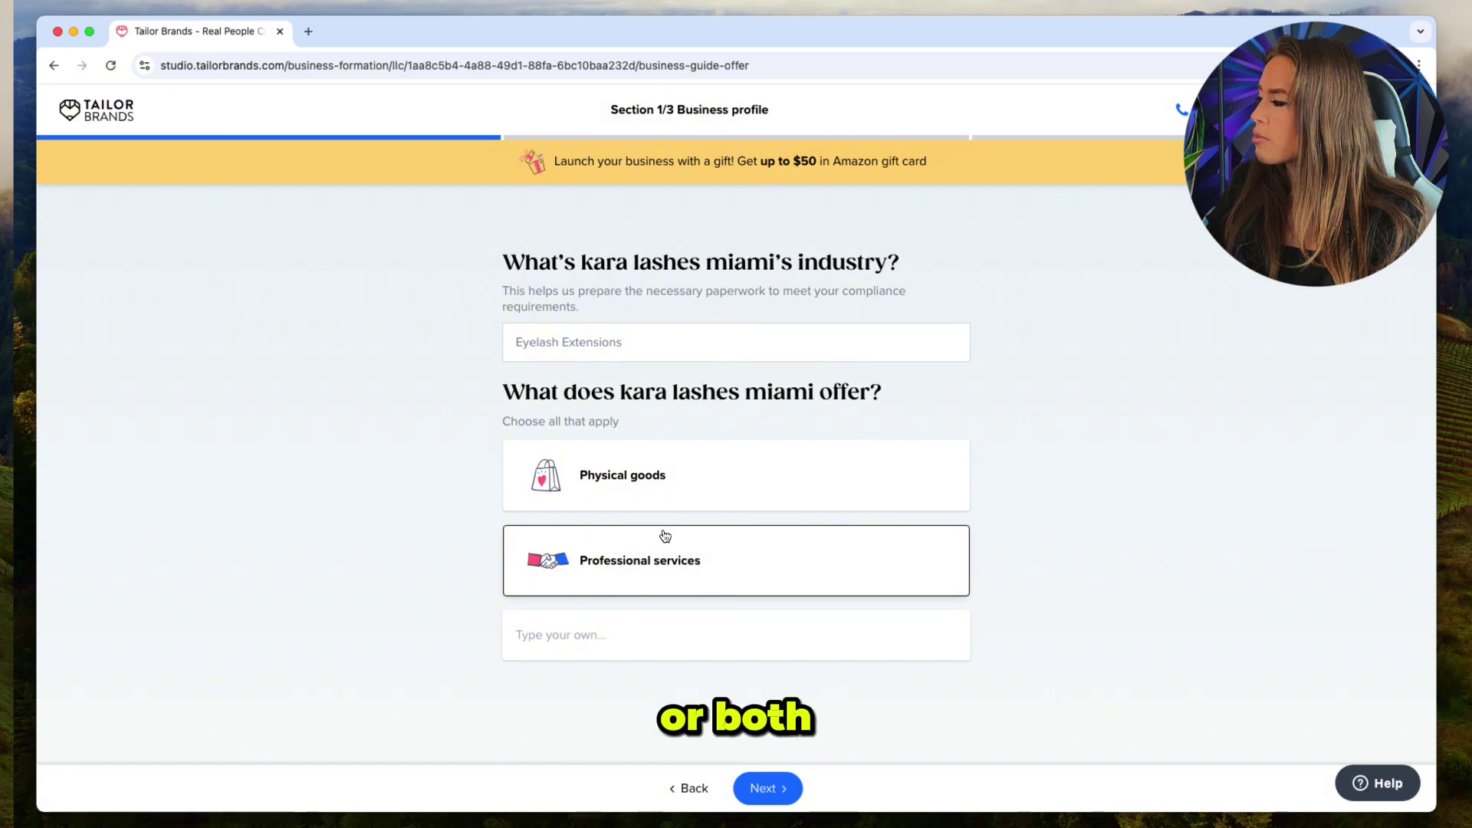
{"action": "left_click", "coordinate": [806, 556]}
{"action": "left_click", "coordinate": [789, 790]}
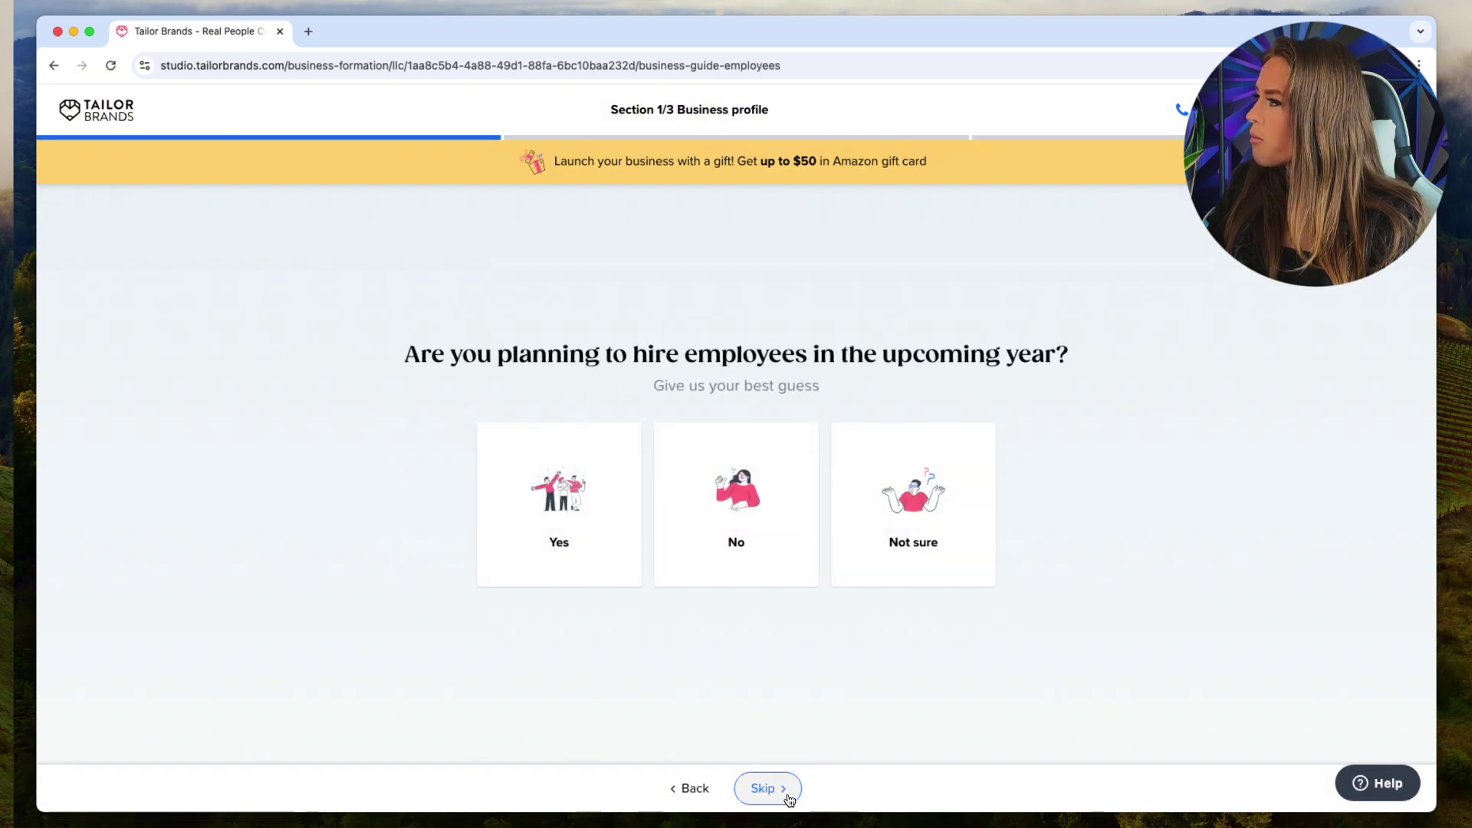
Answer Not sure on hiring employees and 'I don't know yet' on the income goal.
{"action": "left_click", "coordinate": [951, 546]}
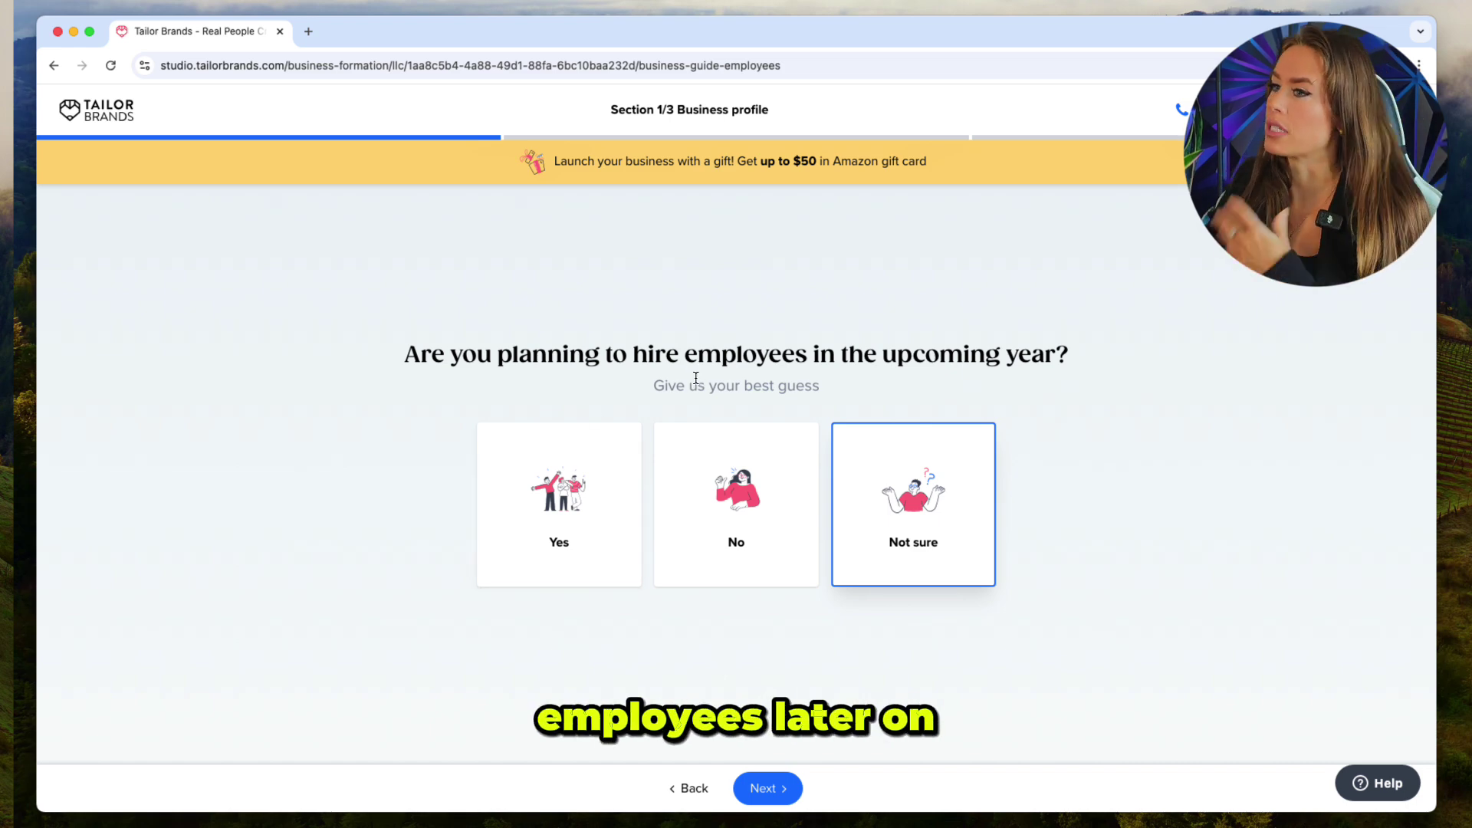
{"action": "left_click", "coordinate": [789, 789]}
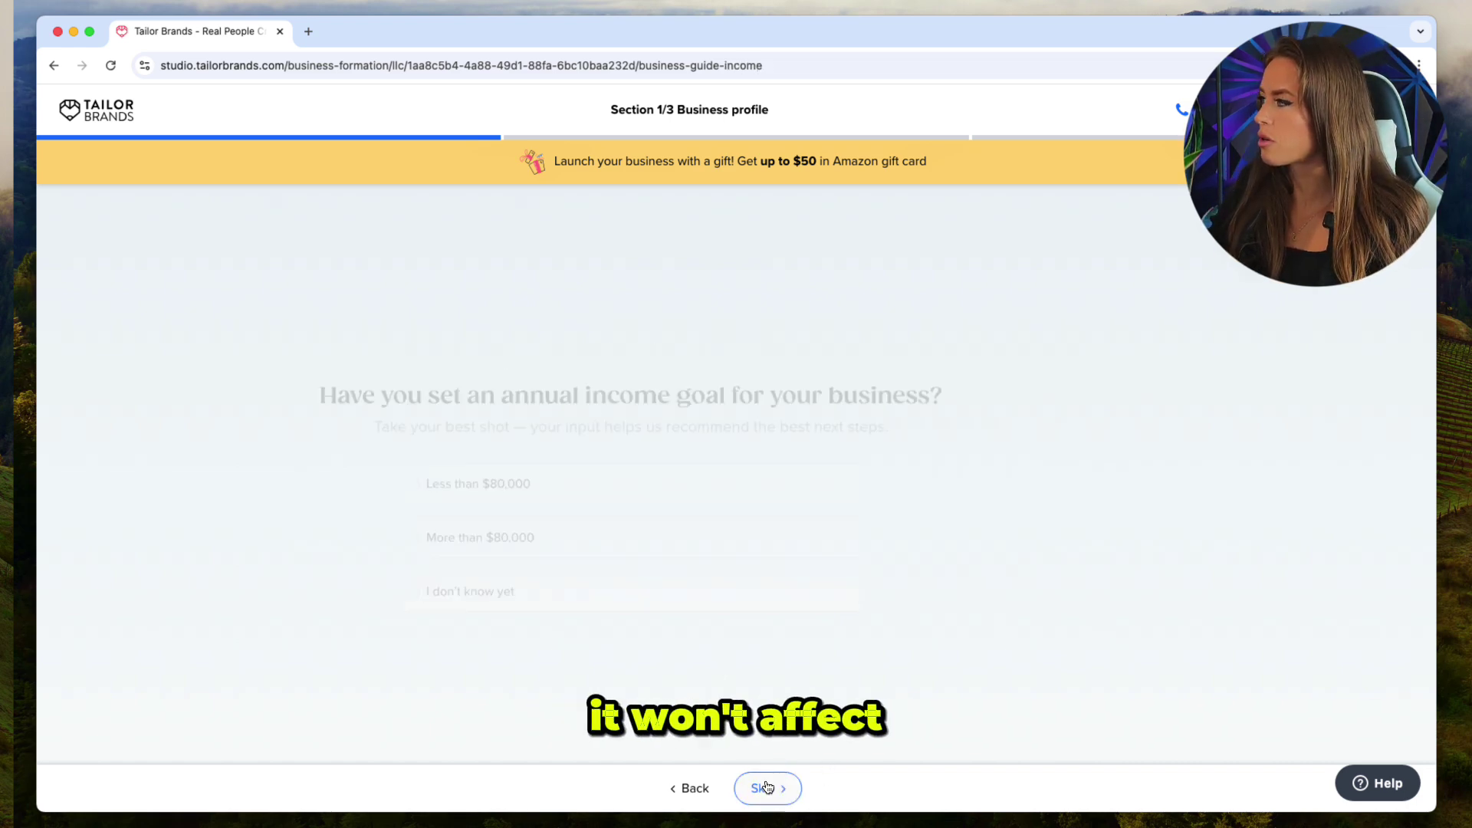
{"action": "left_click", "coordinate": [586, 600]}
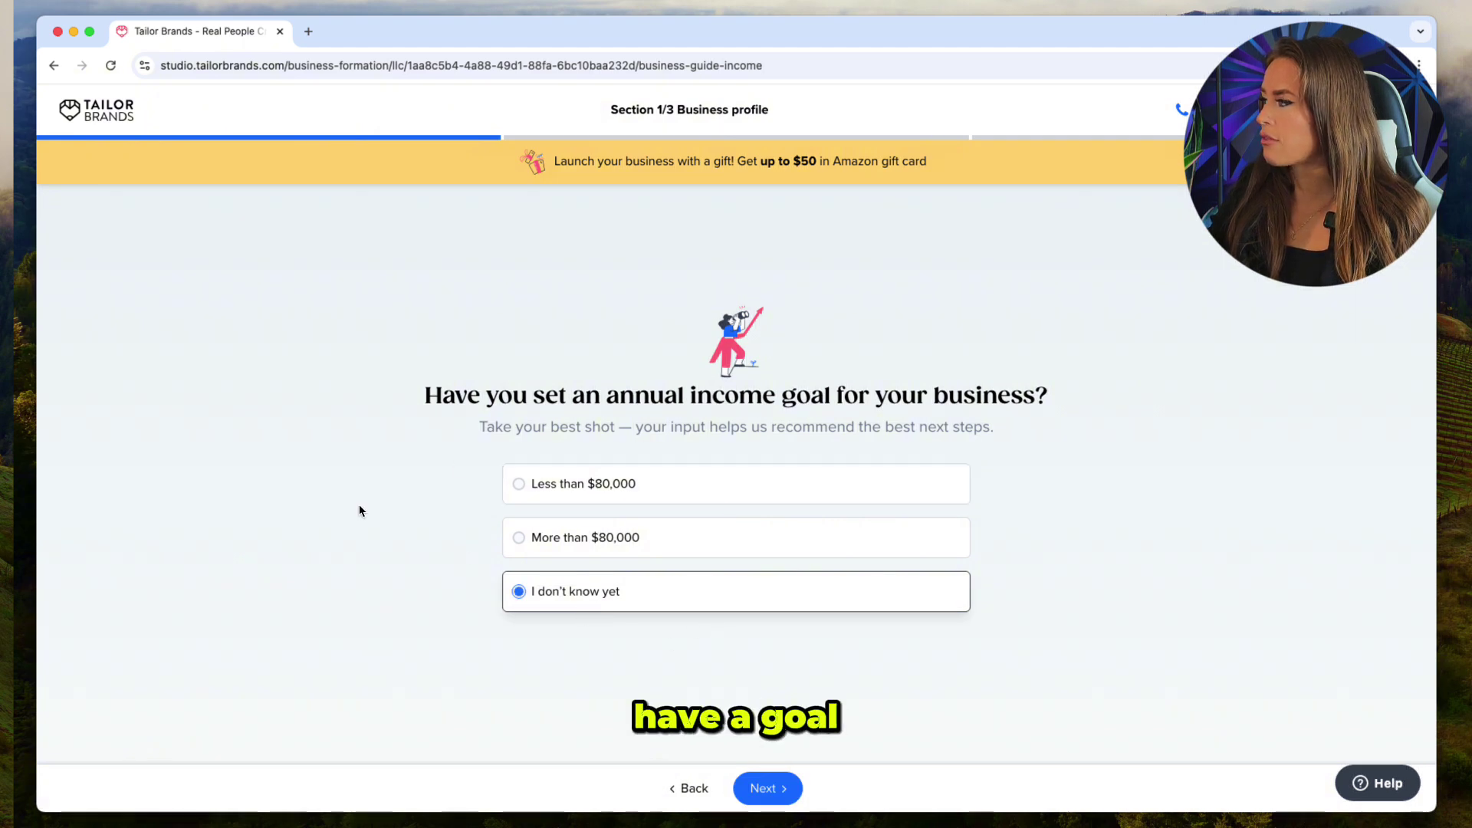
{"action": "left_click", "coordinate": [774, 789]}
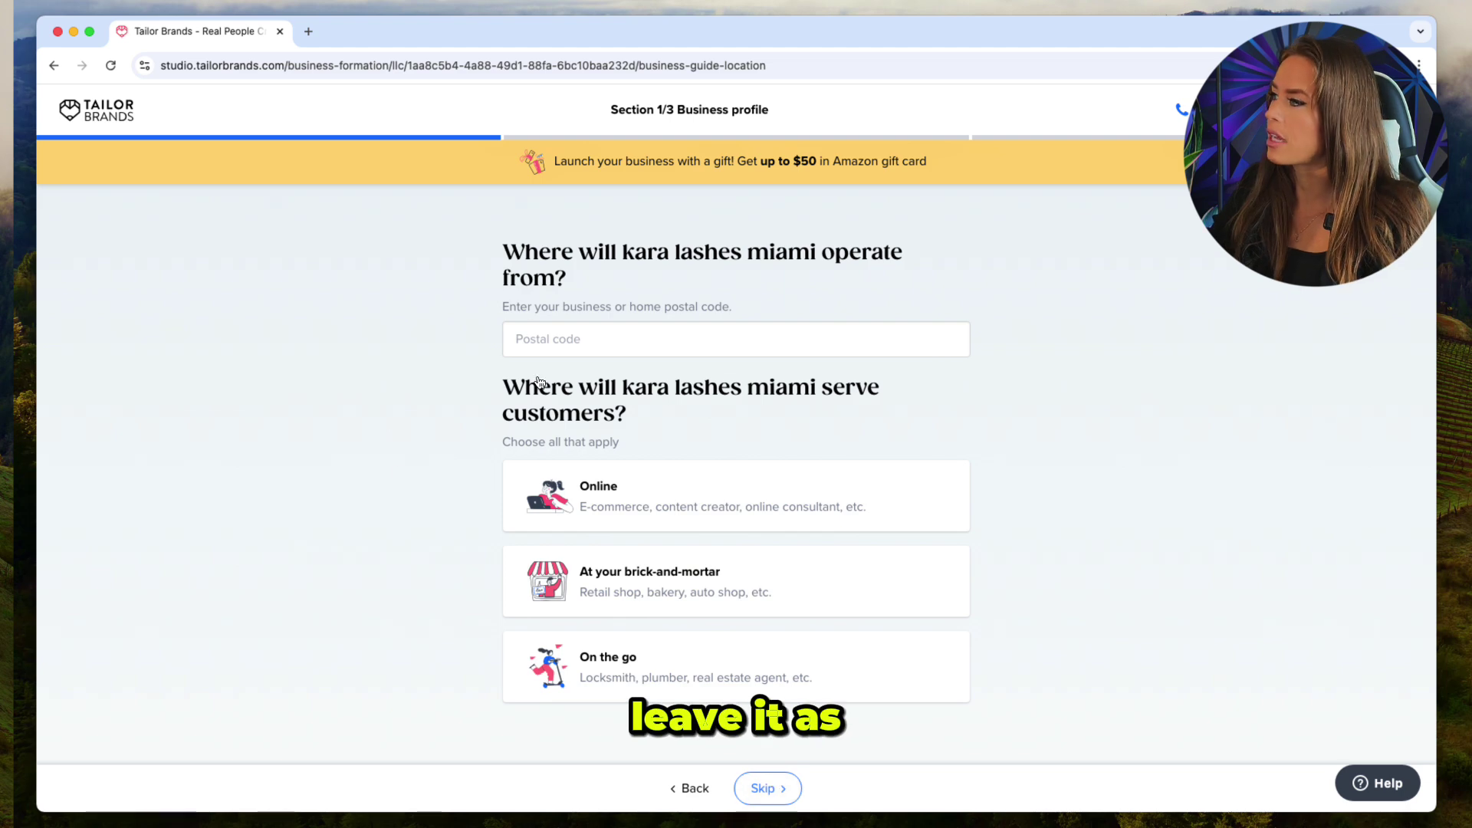
Enter business postal code 33137 and choose On the go as the service area.
{"action": "left_click", "coordinate": [585, 349]}
{"action": "type", "text": "33137"}
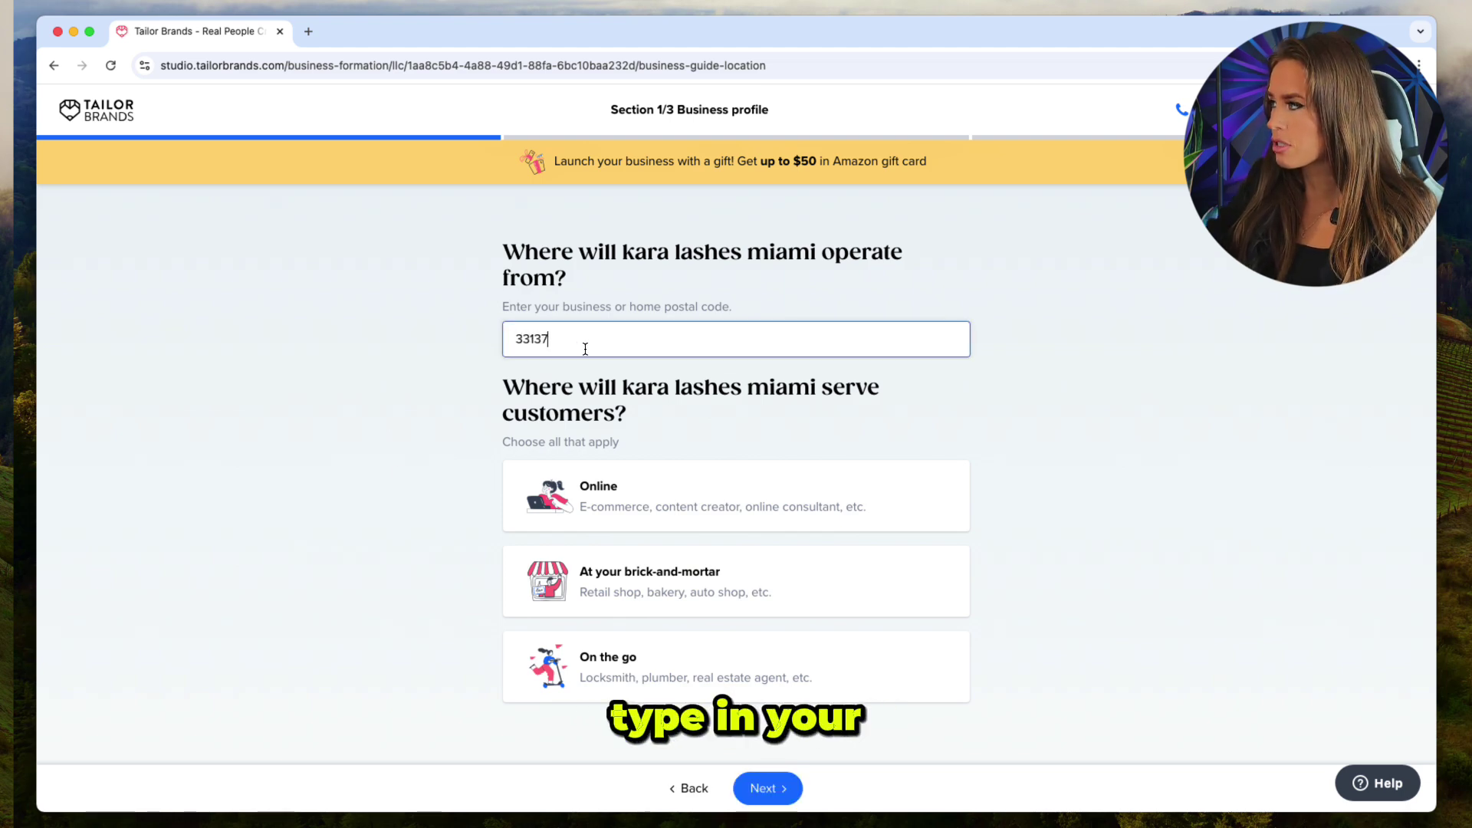
{"action": "left_click", "coordinate": [447, 396]}
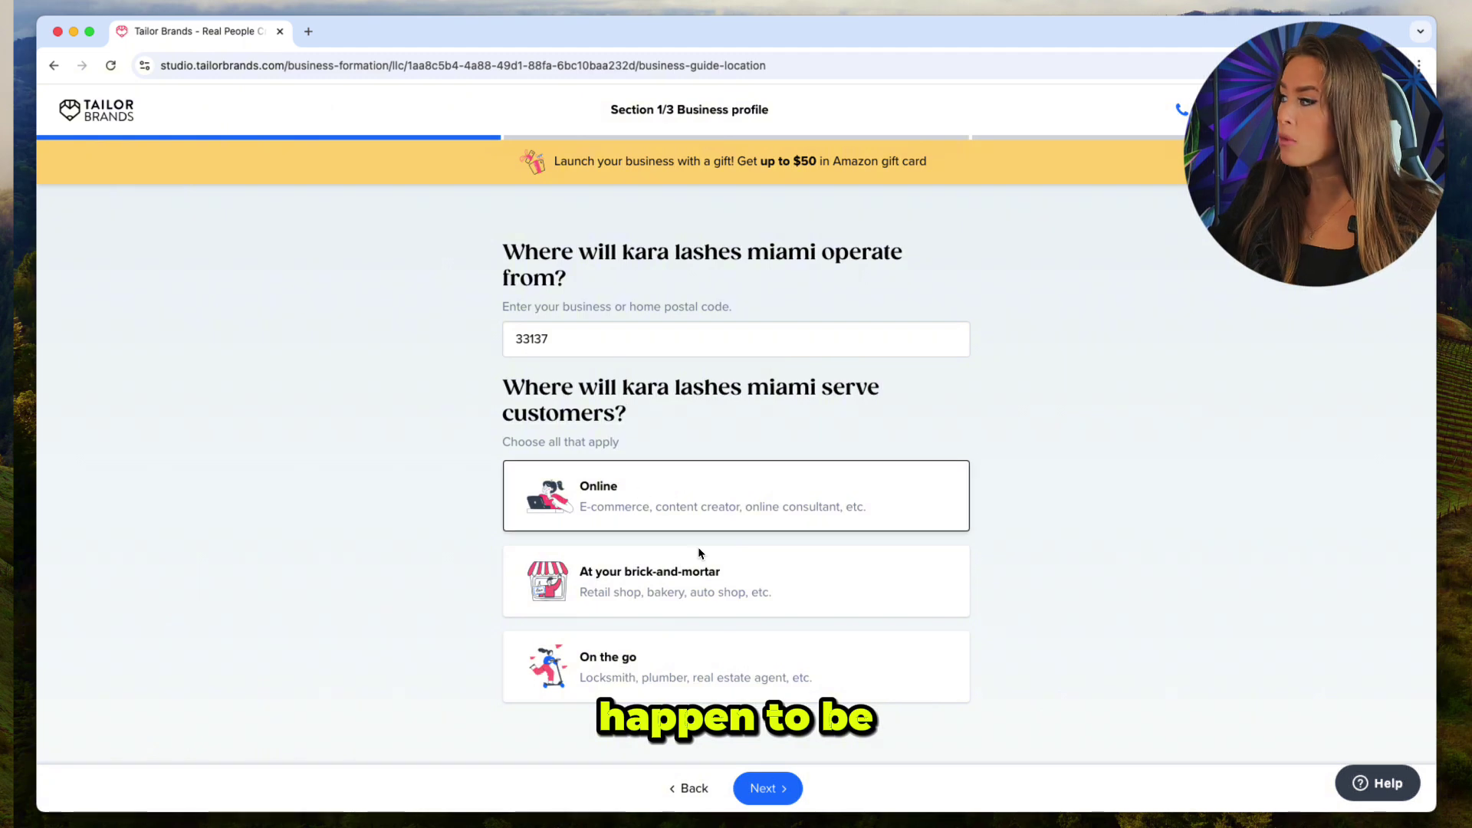
{"action": "left_click", "coordinate": [666, 676]}
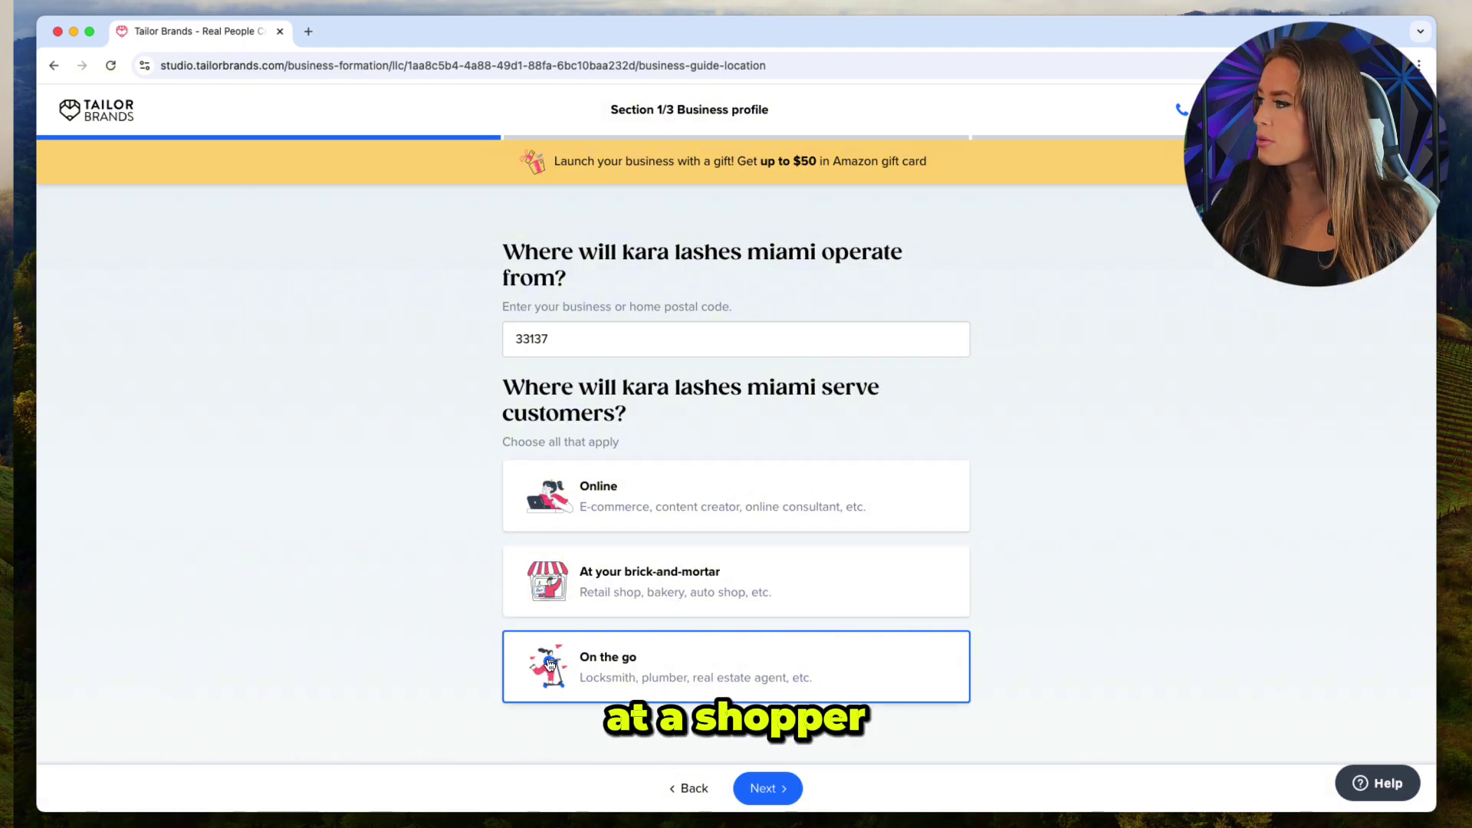
{"action": "left_click", "coordinate": [767, 789]}
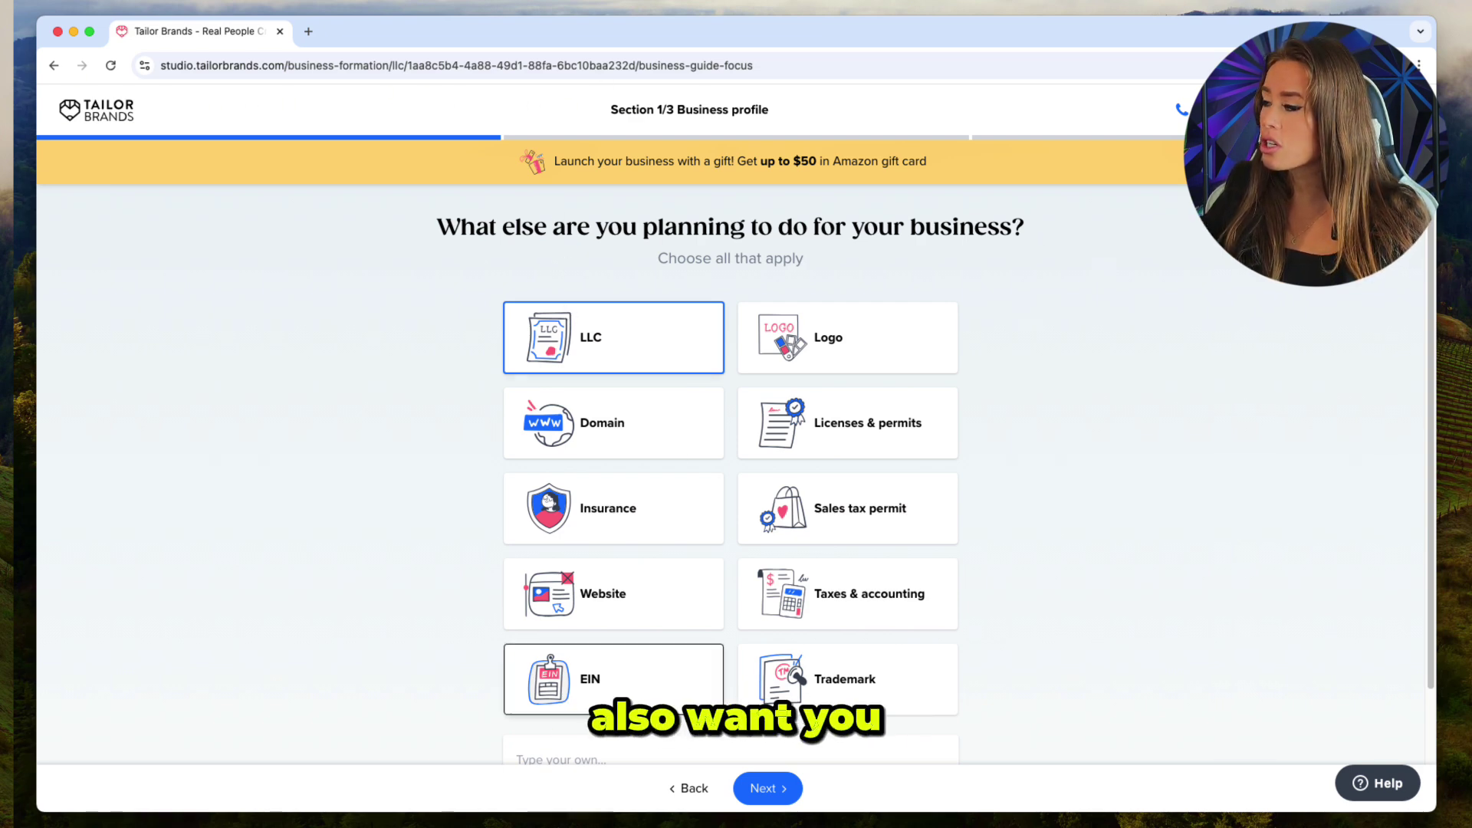
Add EIN to the planned tasks alongside LLC, then skip the existing-items checklist.
{"action": "left_click", "coordinate": [651, 706]}
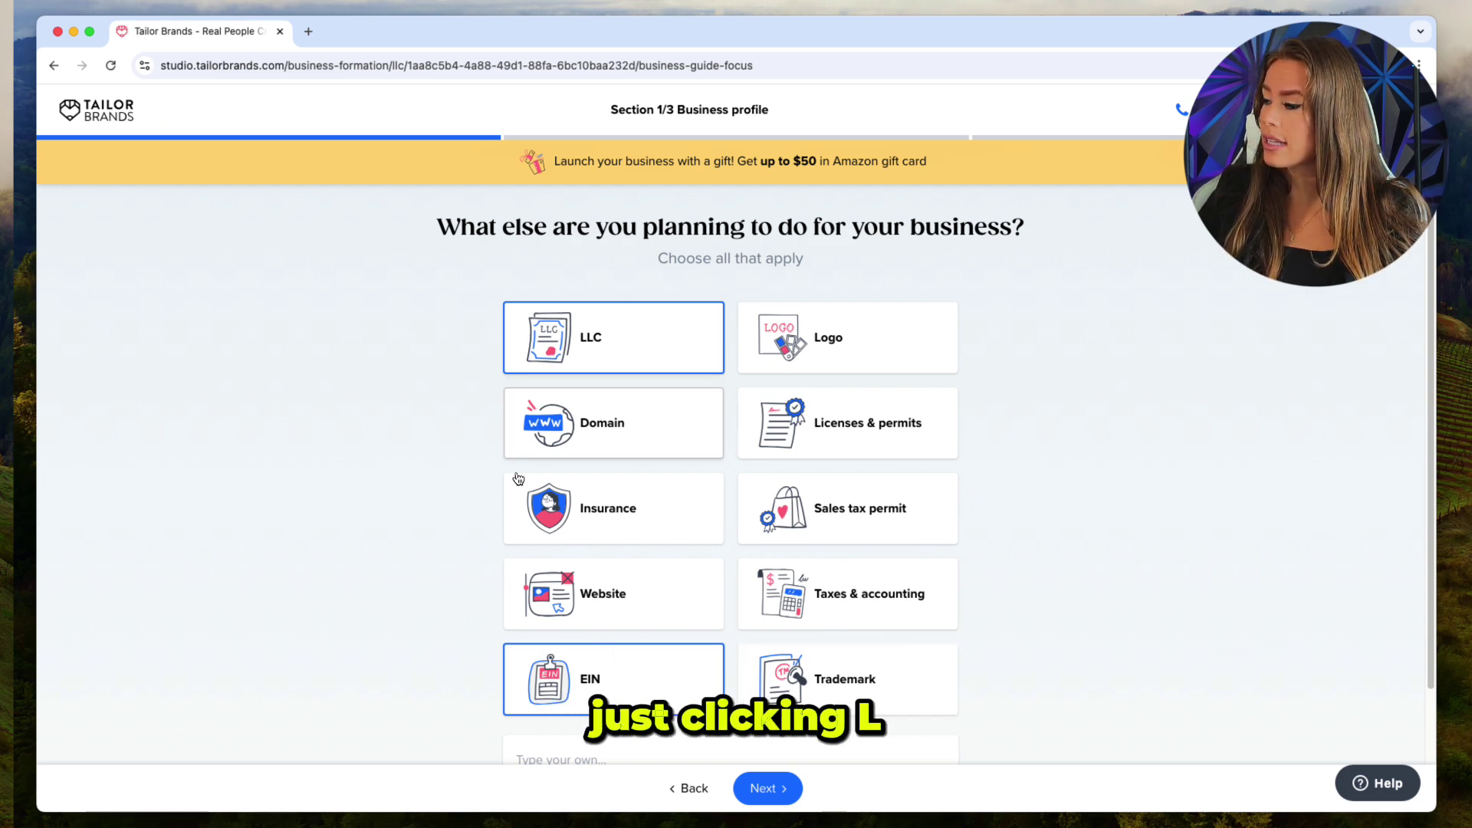
{"action": "left_click", "coordinate": [768, 788]}
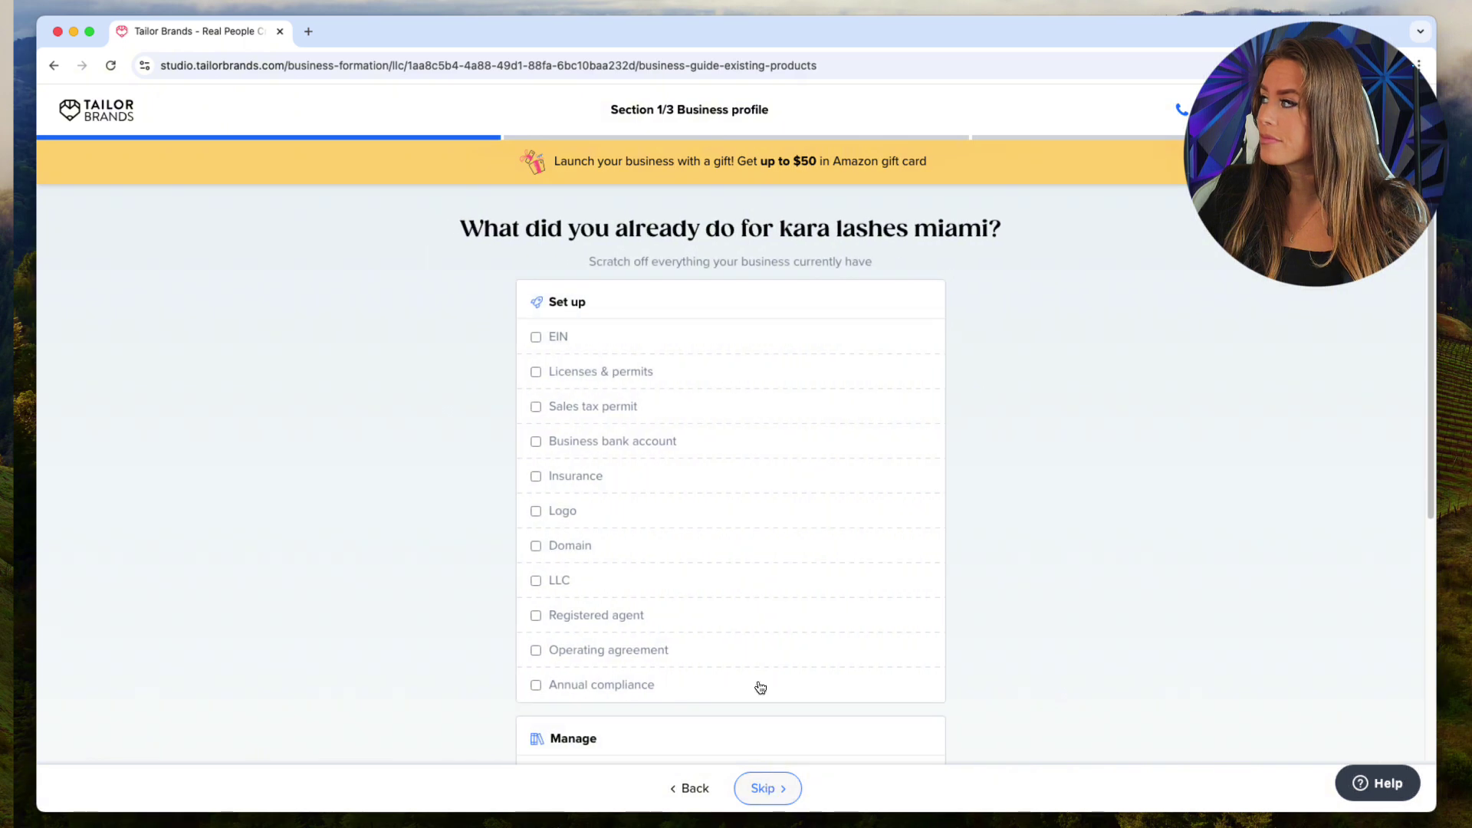
{"action": "scroll", "coordinate": [796, 408], "scroll_direction": "down", "scroll_amount": 5}
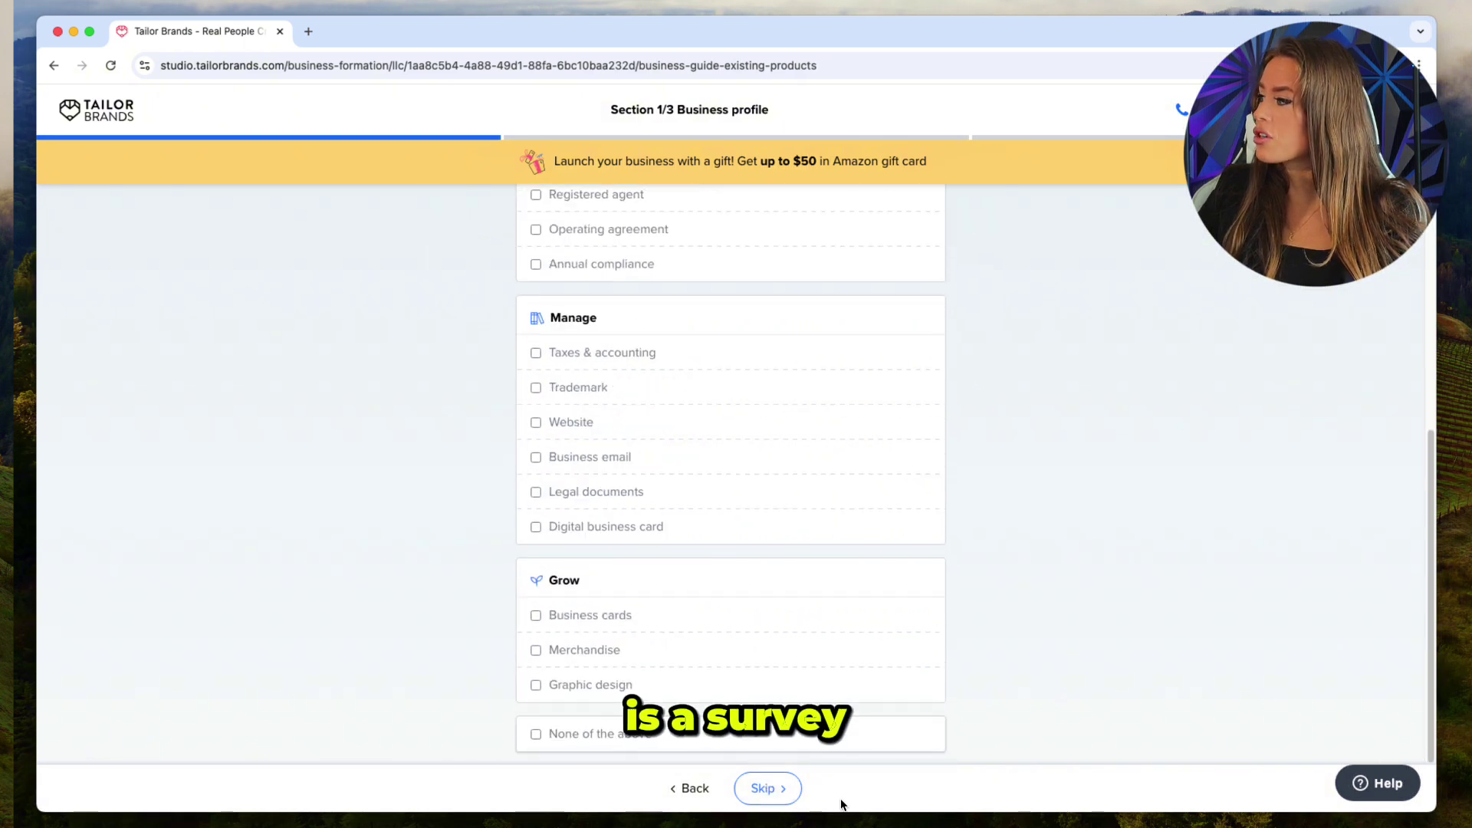
{"action": "left_click", "coordinate": [791, 798]}
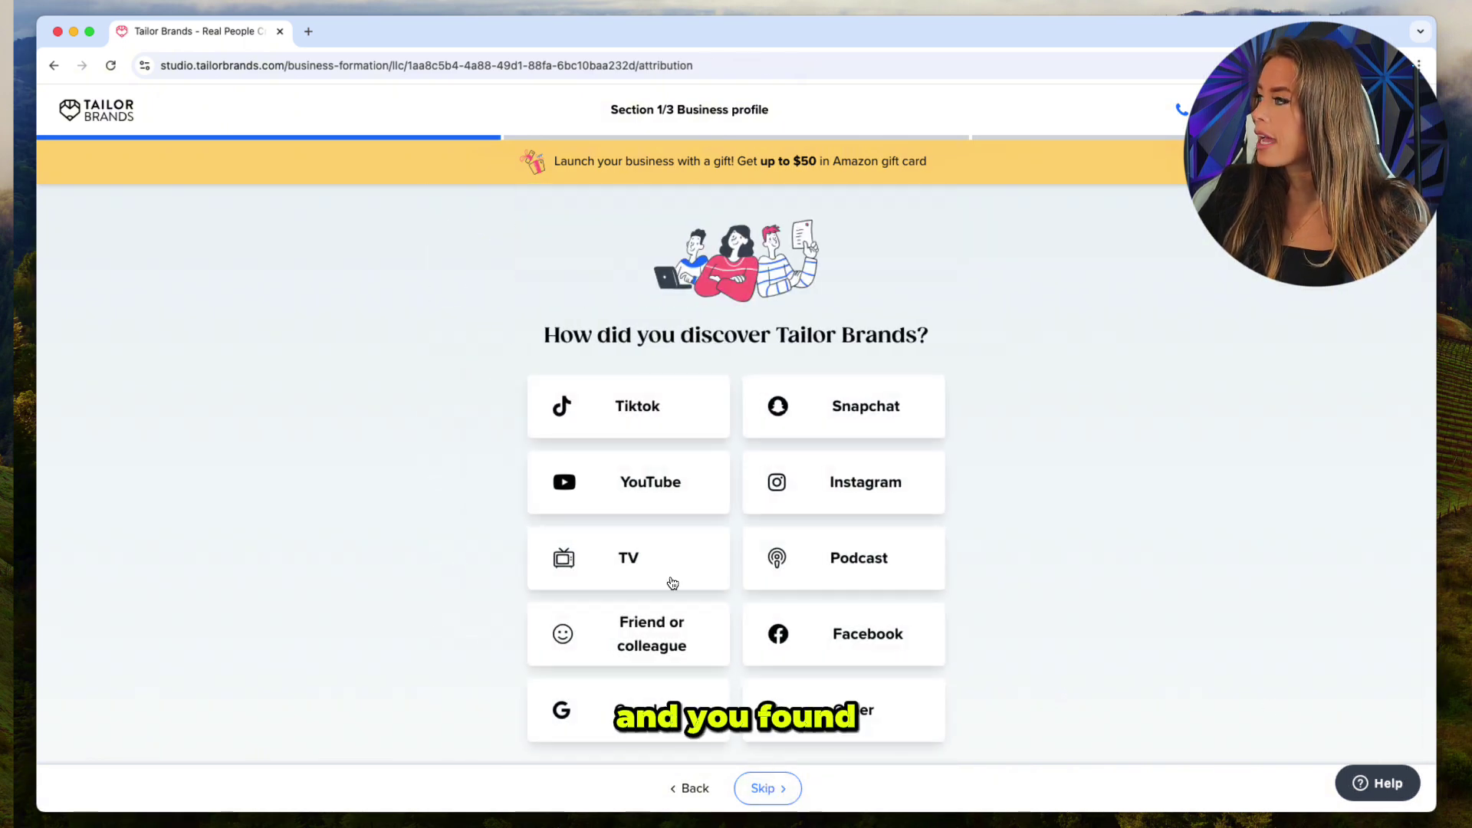
Choose YouTube as the discovery source and stay joined to the free 12-week coaching program.
{"action": "left_click", "coordinate": [591, 493]}
{"action": "left_click", "coordinate": [768, 788]}
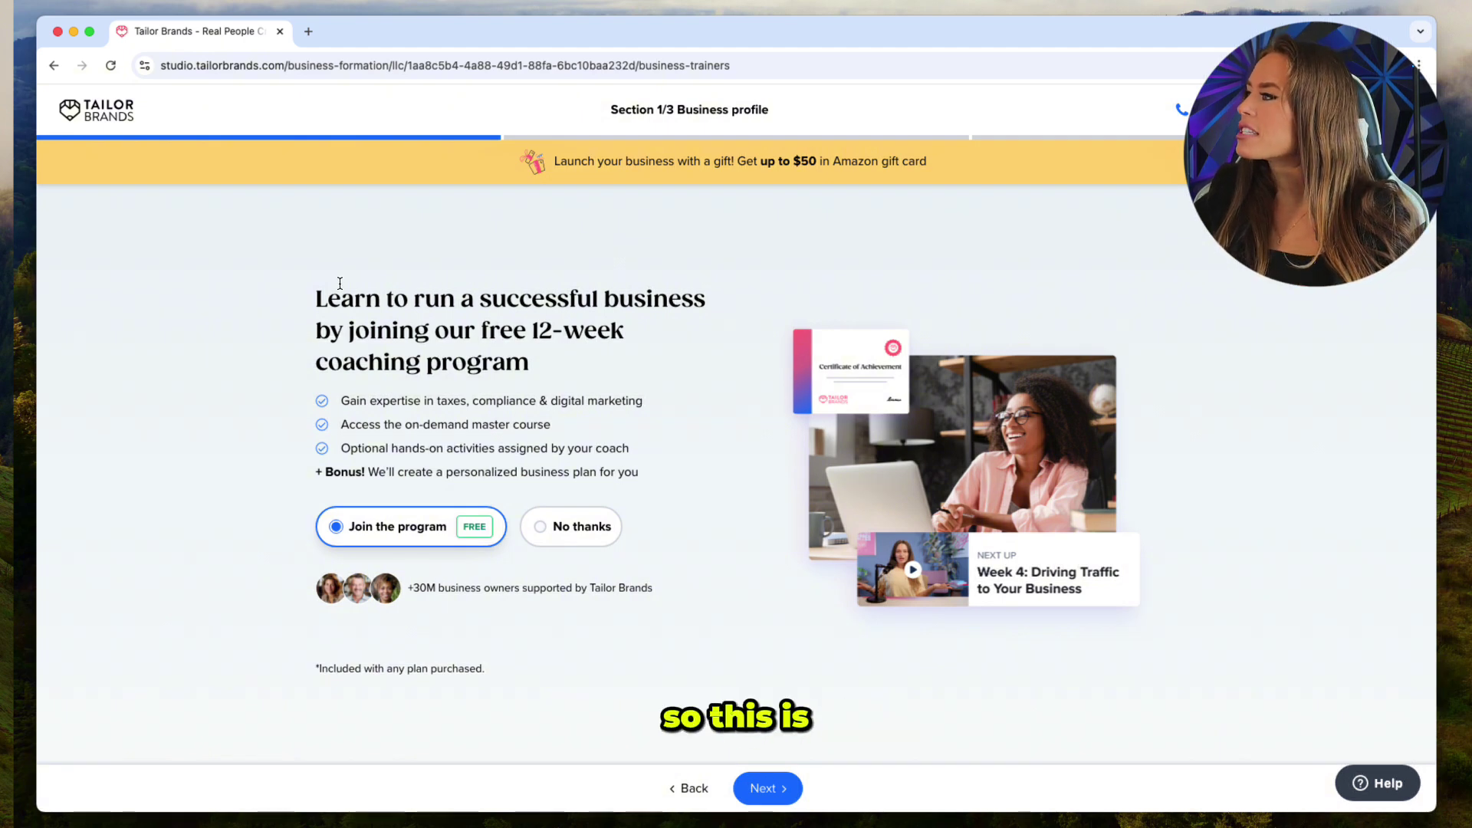
{"action": "mouse_move", "coordinate": [316, 292]}
{"action": "left_mouse_down"}
{"action": "mouse_move", "coordinate": [517, 322]}
{"action": "mouse_move", "coordinate": [579, 360]}
{"action": "mouse_move", "coordinate": [365, 333]}
{"action": "mouse_move", "coordinate": [296, 306]}
{"action": "left_mouse_up"}
{"action": "left_click", "coordinate": [585, 366]}
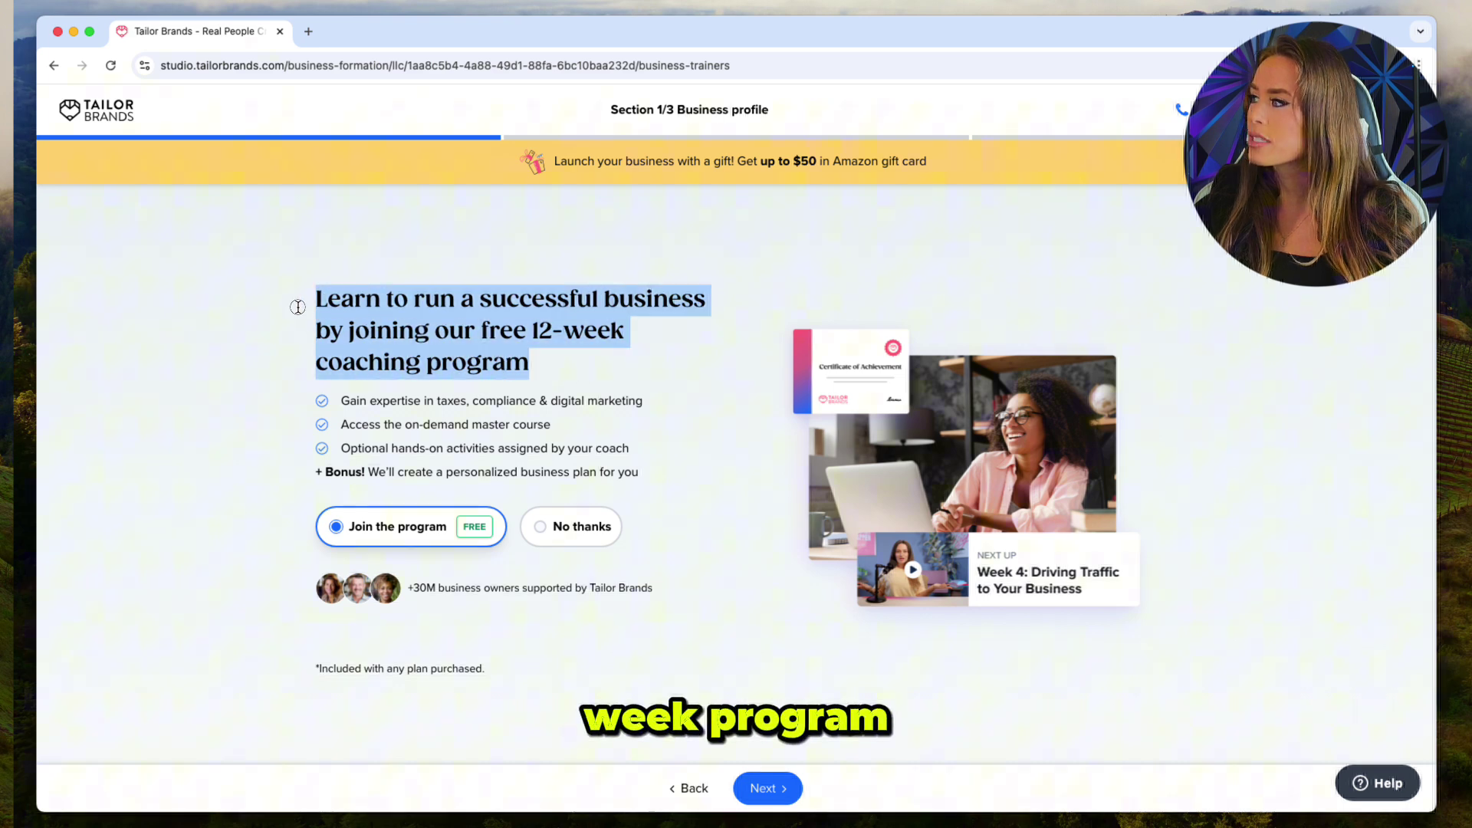
{"action": "left_click", "coordinate": [732, 389]}
Enter the contact's first and last name on the contact info form.
{"action": "left_click", "coordinate": [768, 788]}
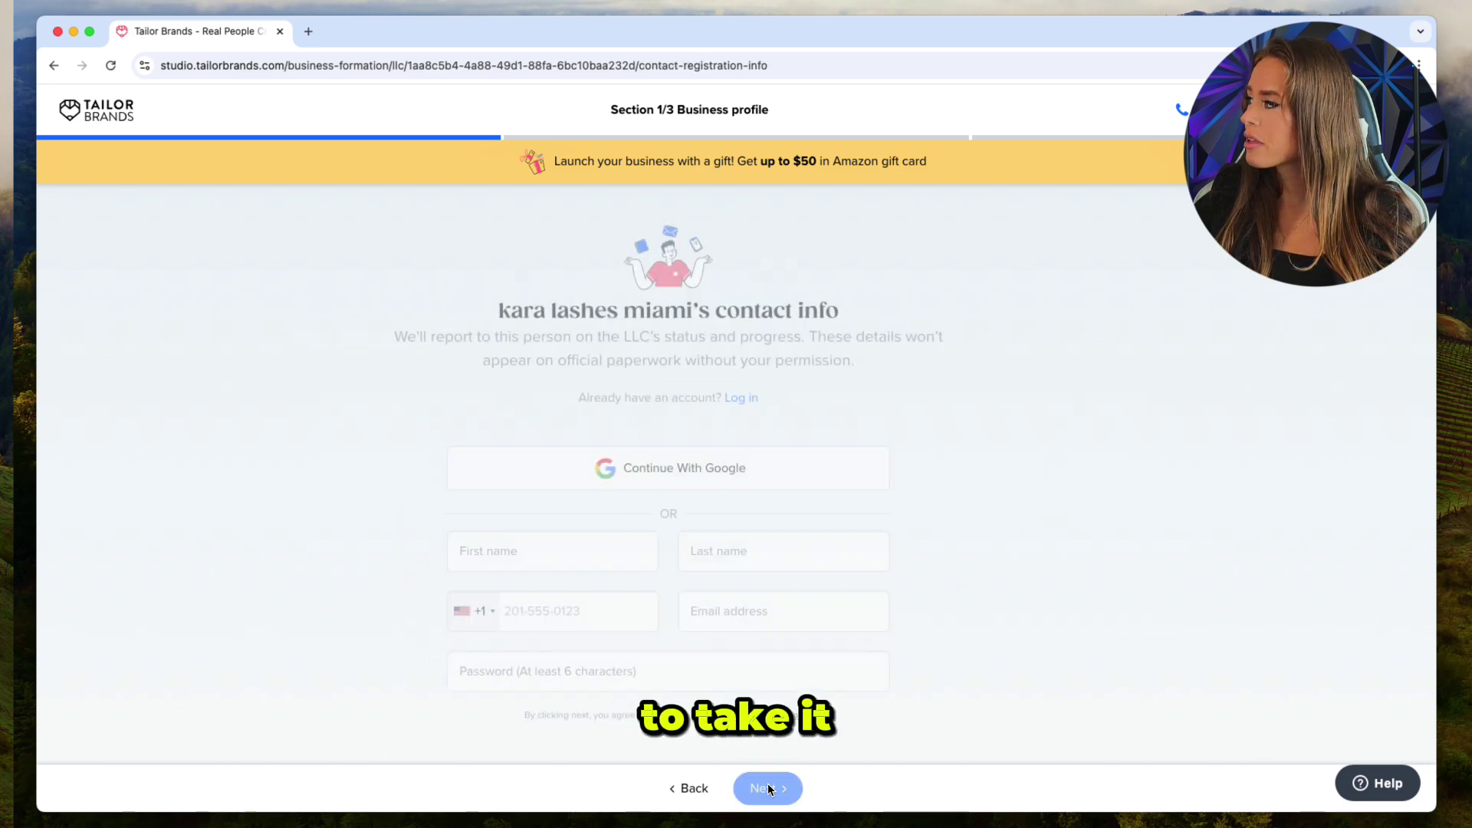
{"action": "left_click", "coordinate": [632, 563]}
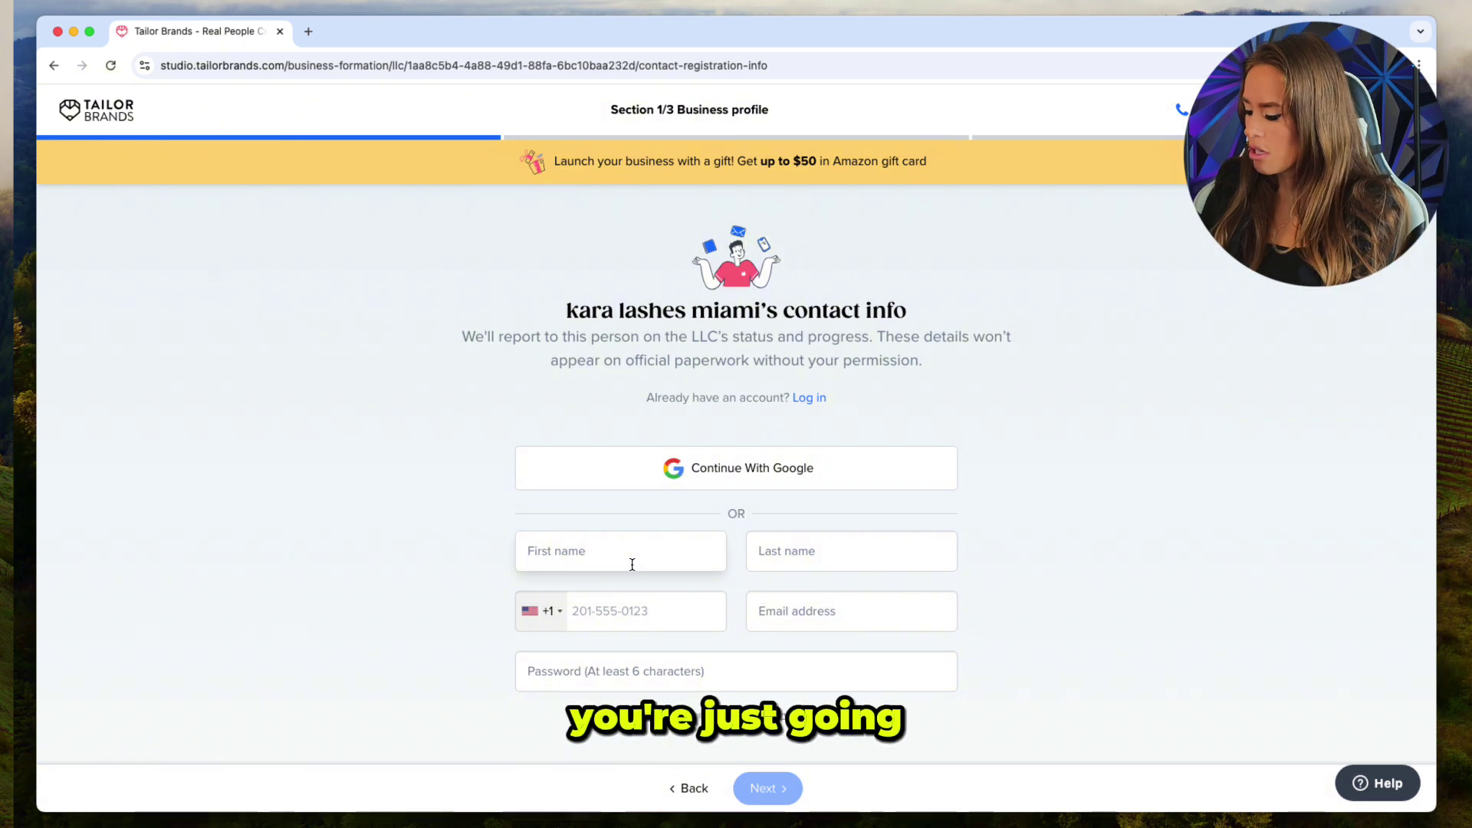
{"action": "key", "text": "Tab"}
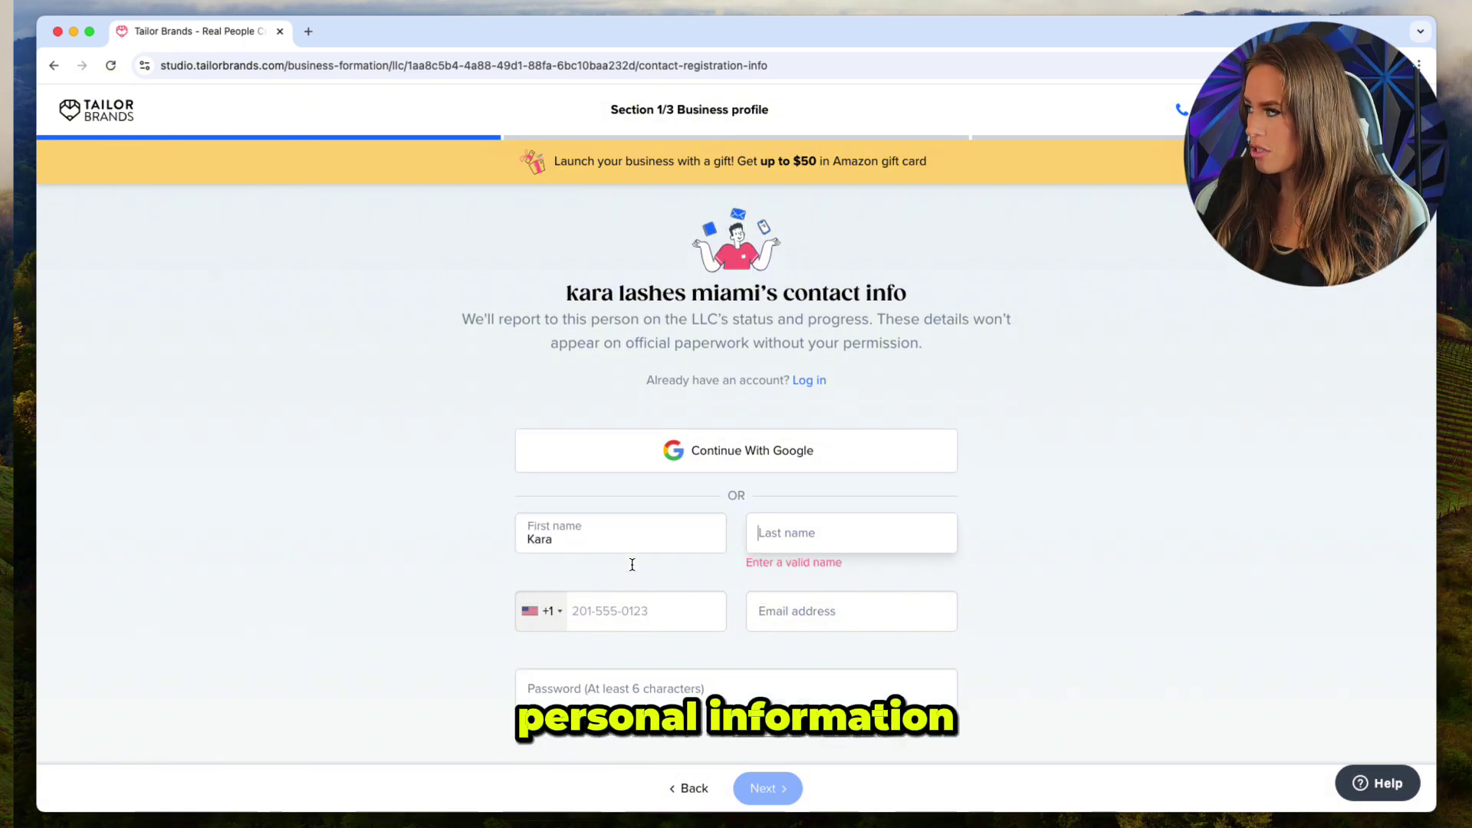
{"action": "key", "text": "Tab"}
Fill in the contact's phone number, e-mail and account password, then submit the form.
{"action": "key", "text": "Tab"}
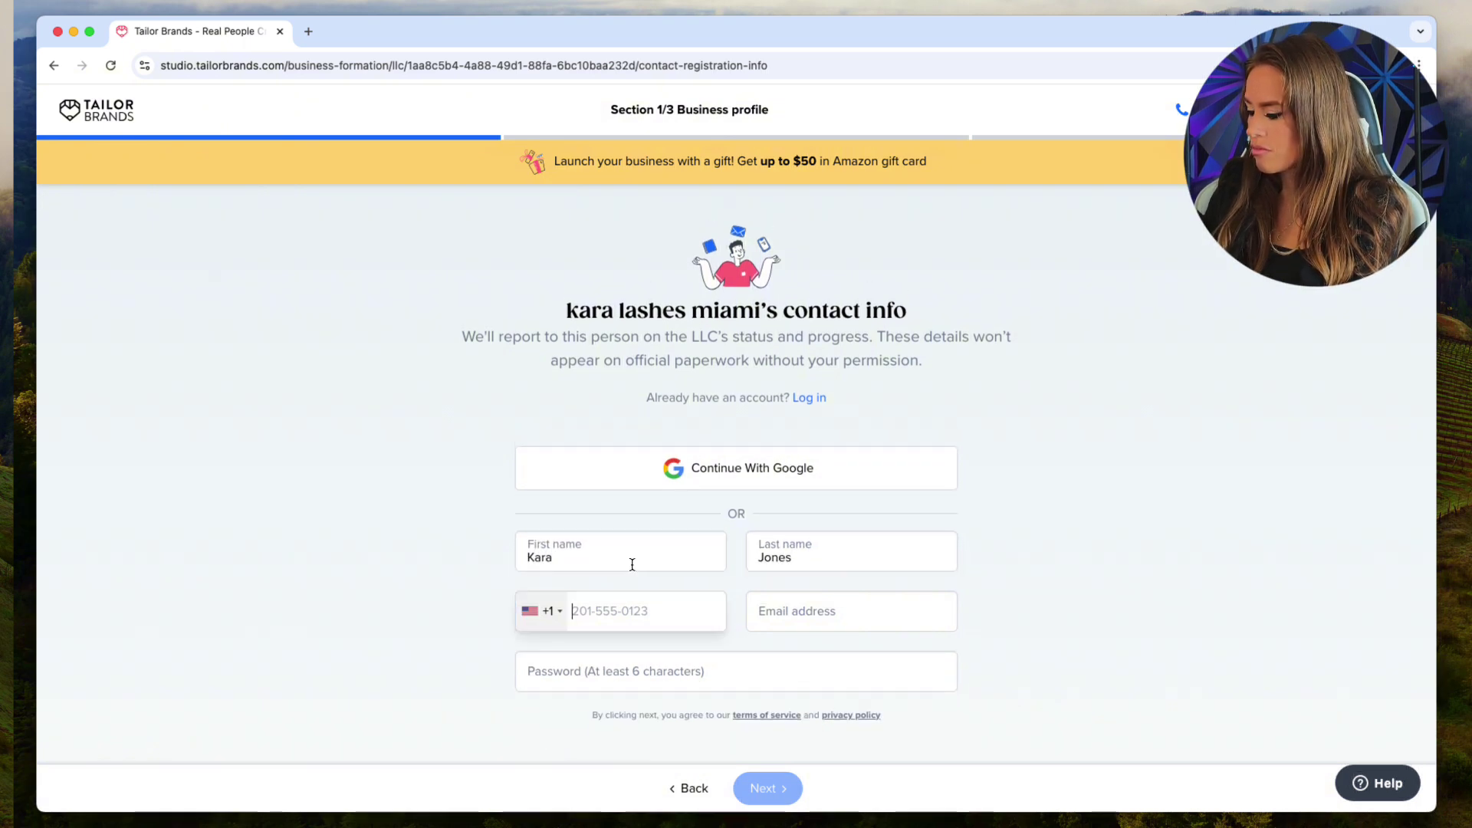
{"action": "key", "text": "Tab"}
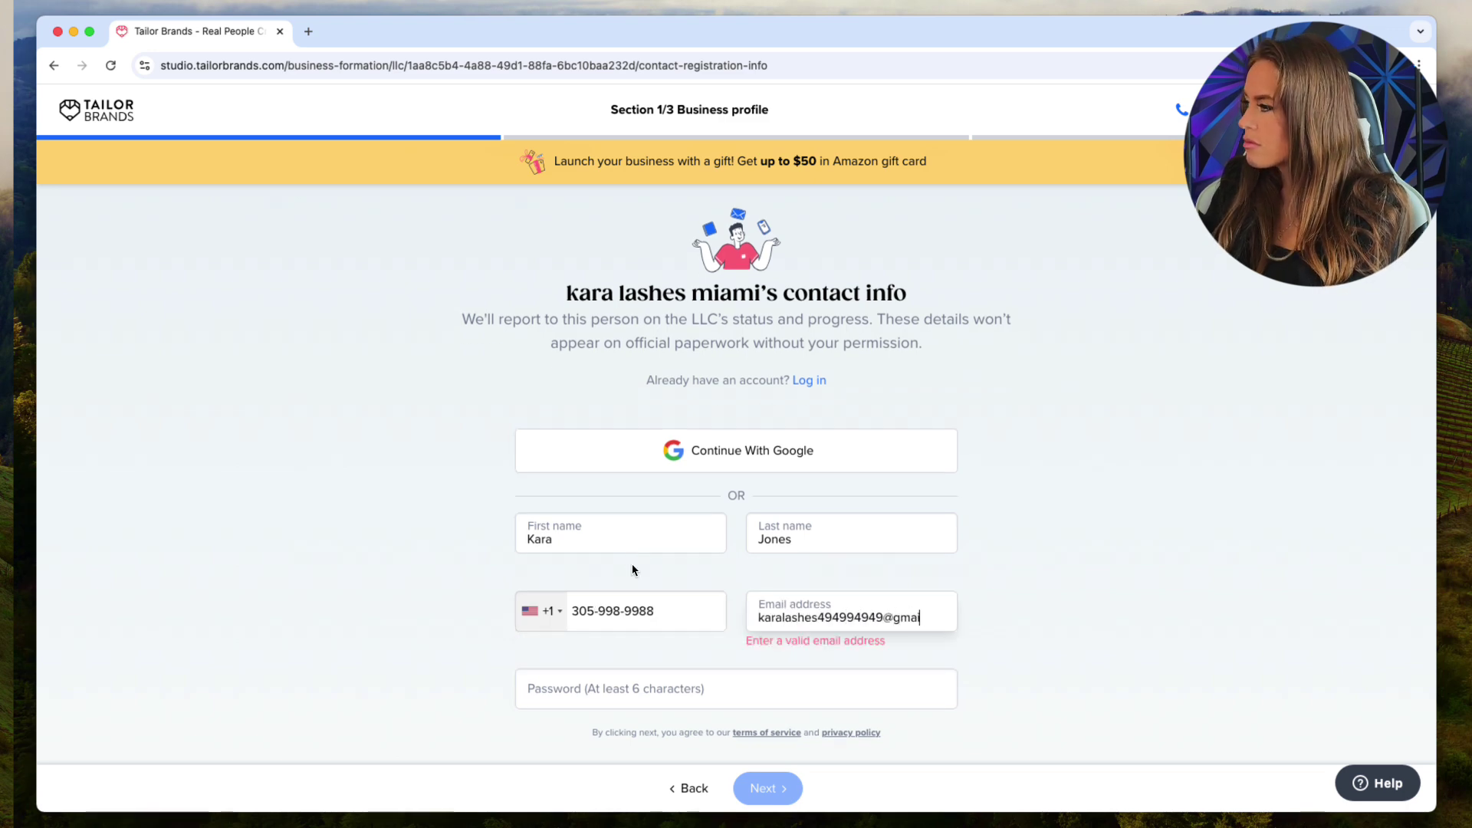
{"action": "type", "text": "l.com"}
{"action": "key", "text": "Tab"}
{"action": "type", "text": "•••••"}
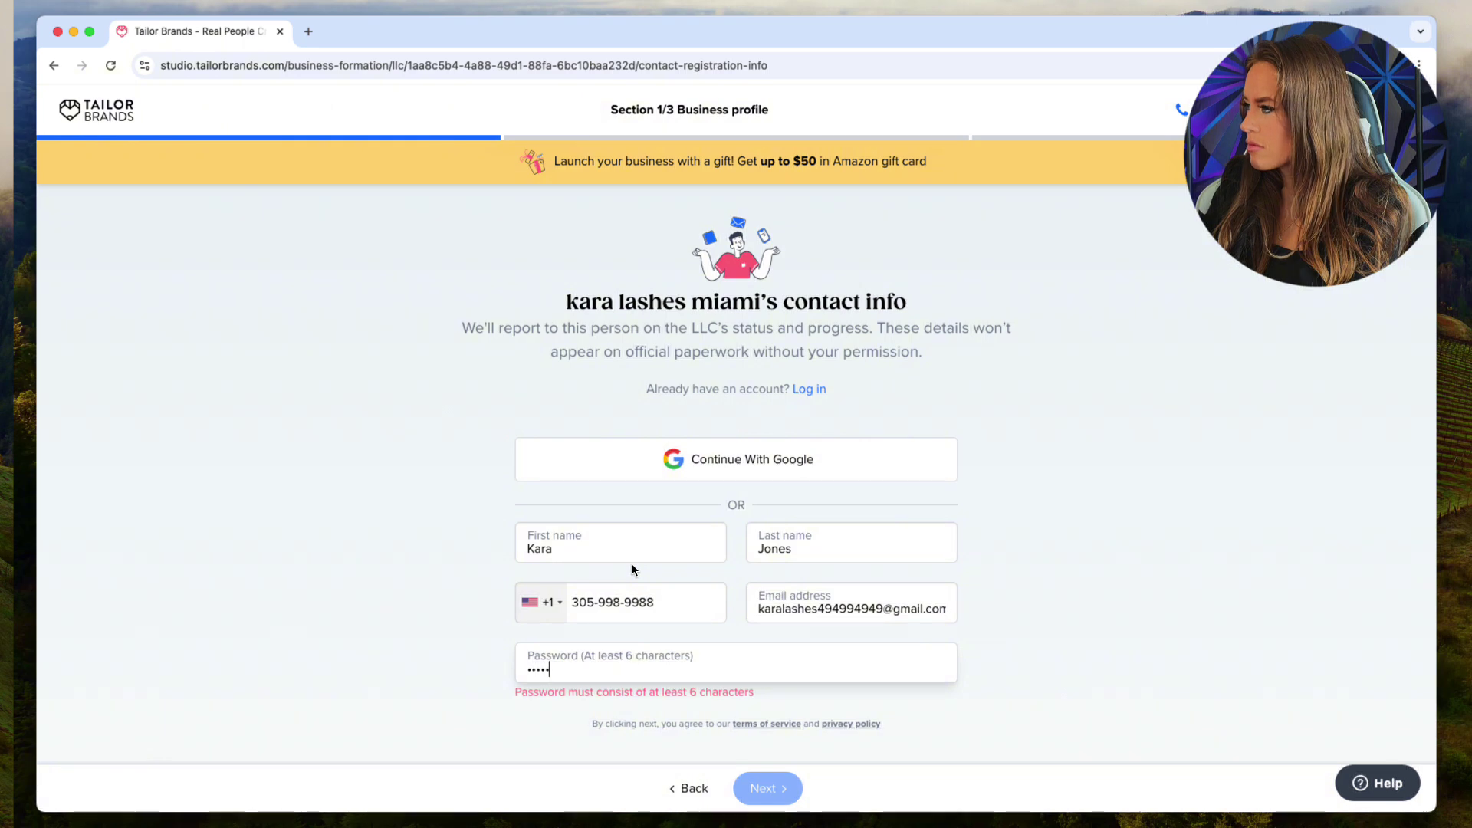
{"action": "type", "text": "•"}
{"action": "left_click", "coordinate": [741, 788]}
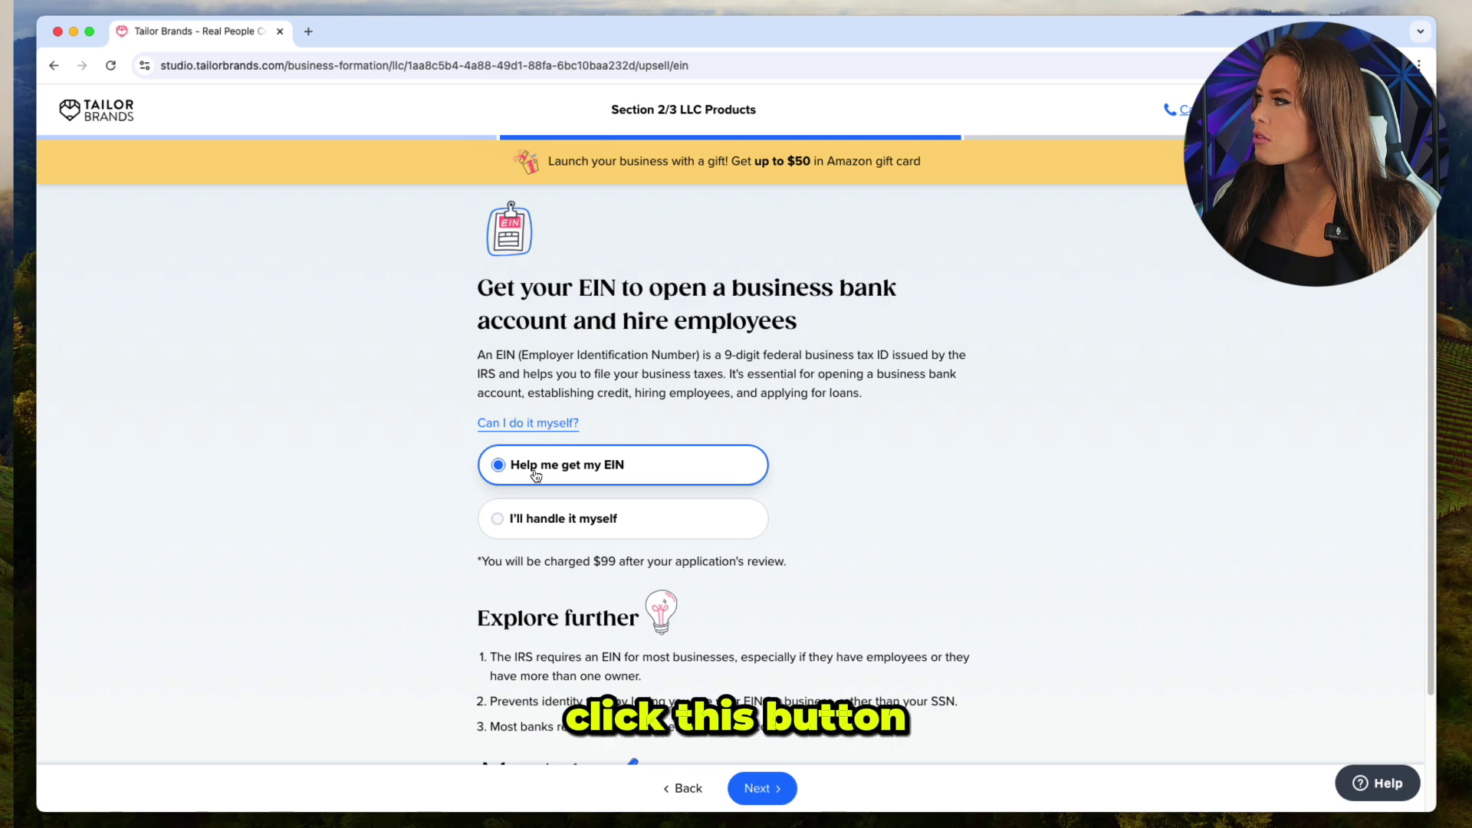
Keep 'Help me get my EIN' for $99 and continue.
{"action": "left_click_drag", "start_coordinate": [616, 562], "coordinate": [586, 562]}
{"action": "left_click", "coordinate": [600, 562]}
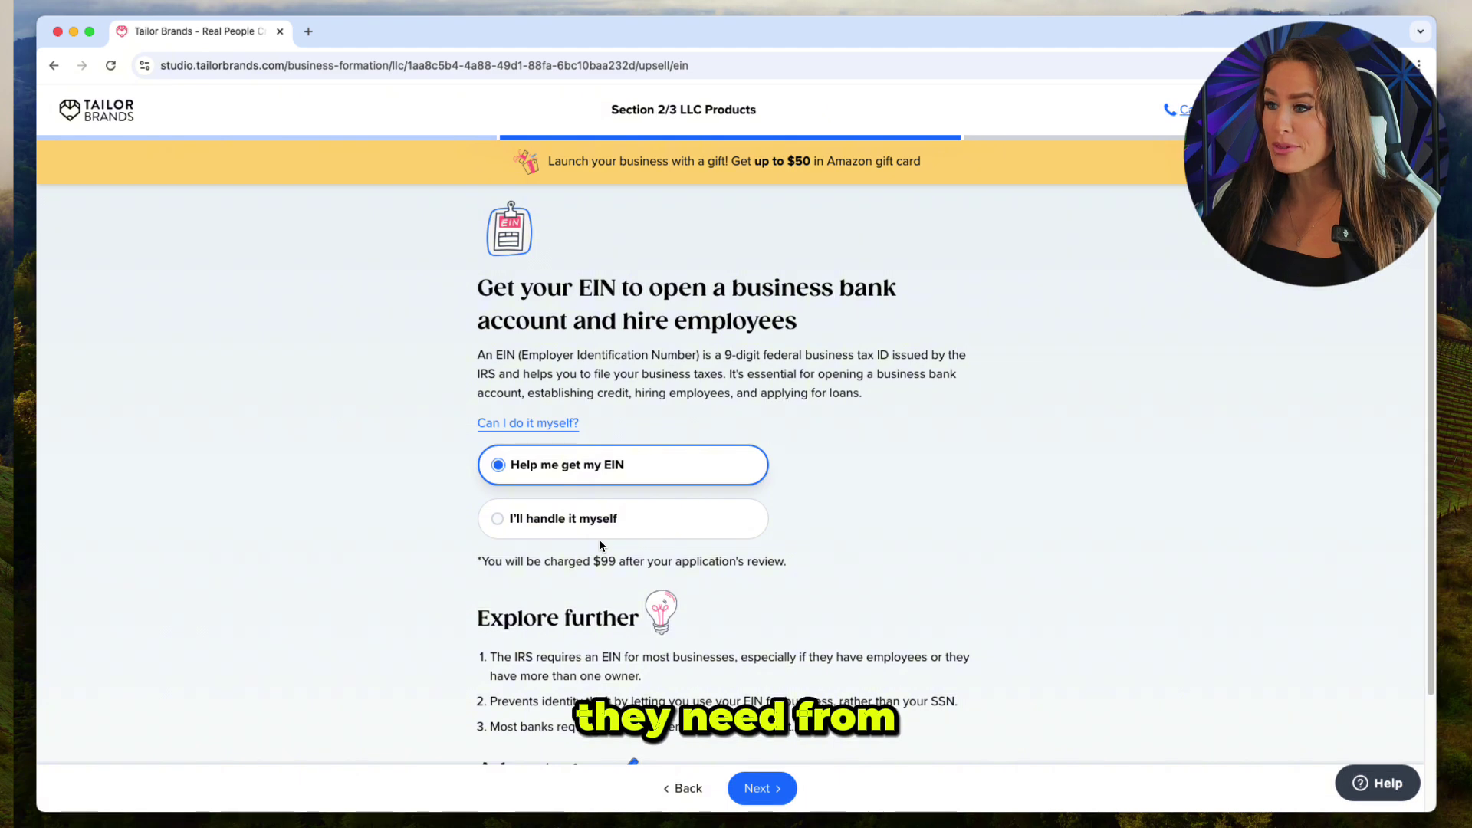
{"action": "left_click", "coordinate": [763, 782]}
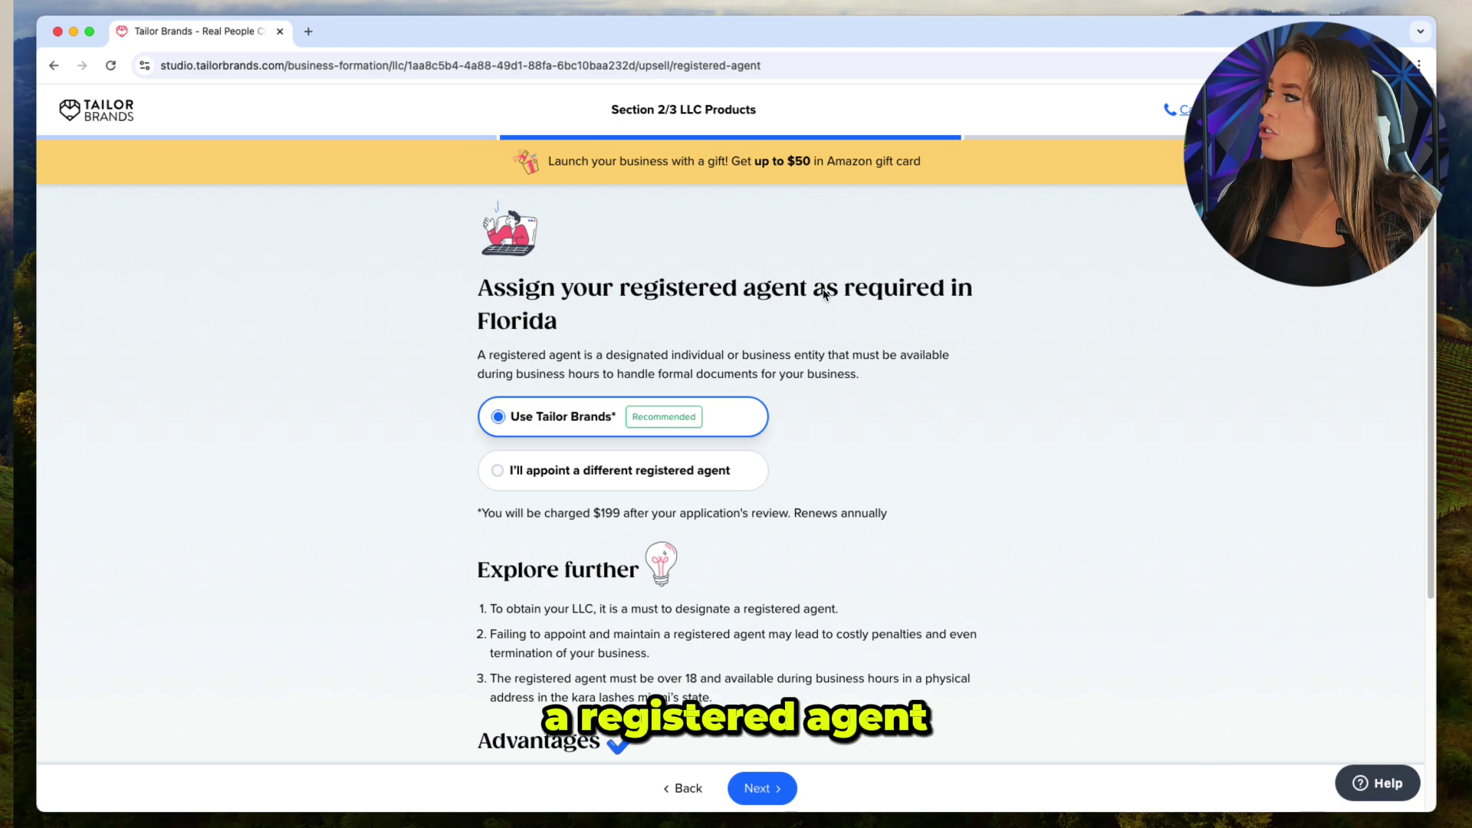
Choose 'I'll appoint a different registered agent' and confirm with Yes.
{"action": "left_click_drag", "start_coordinate": [620, 289], "coordinate": [803, 287]}
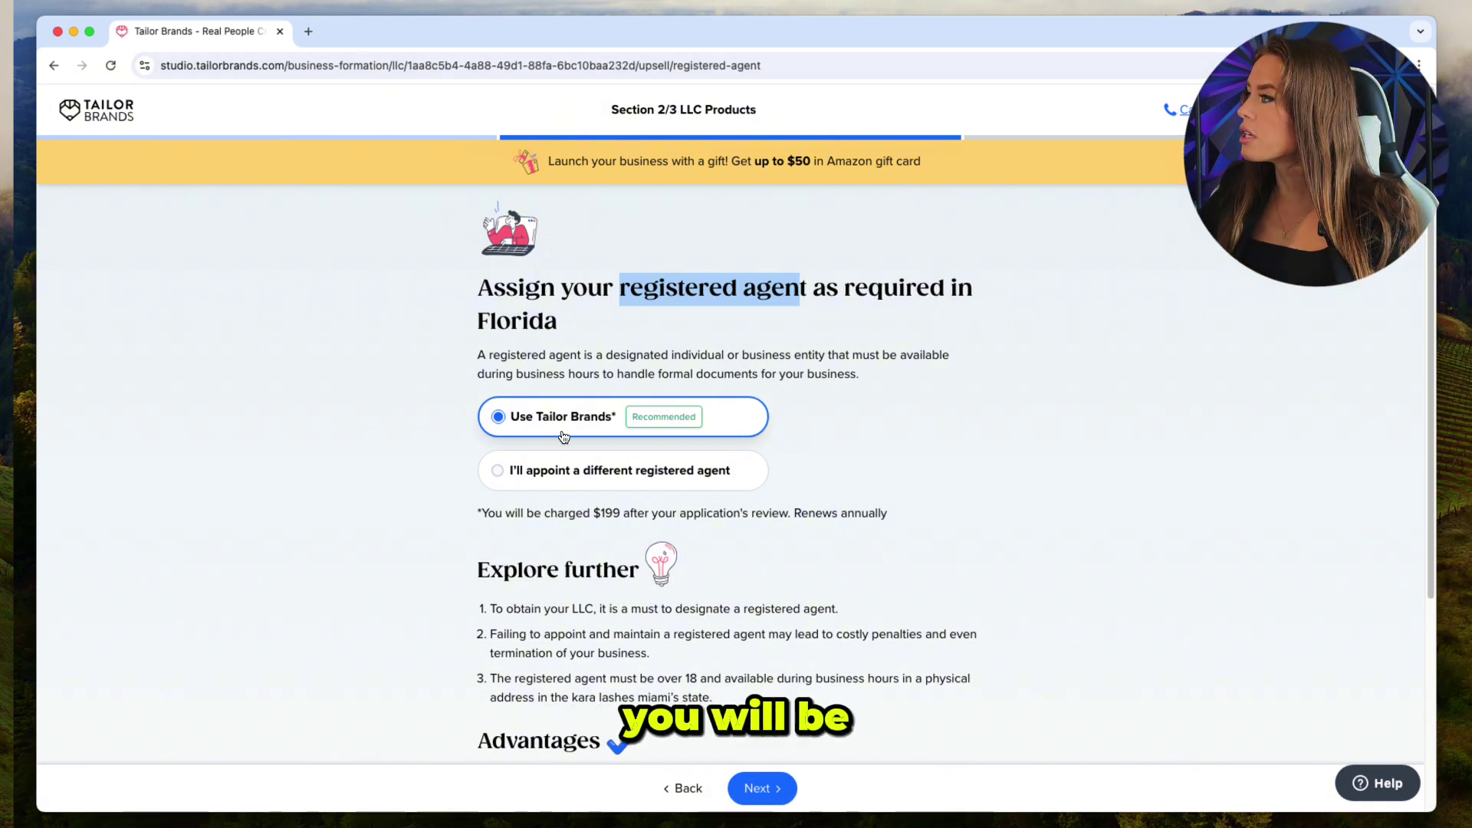
{"action": "left_click", "coordinate": [536, 472]}
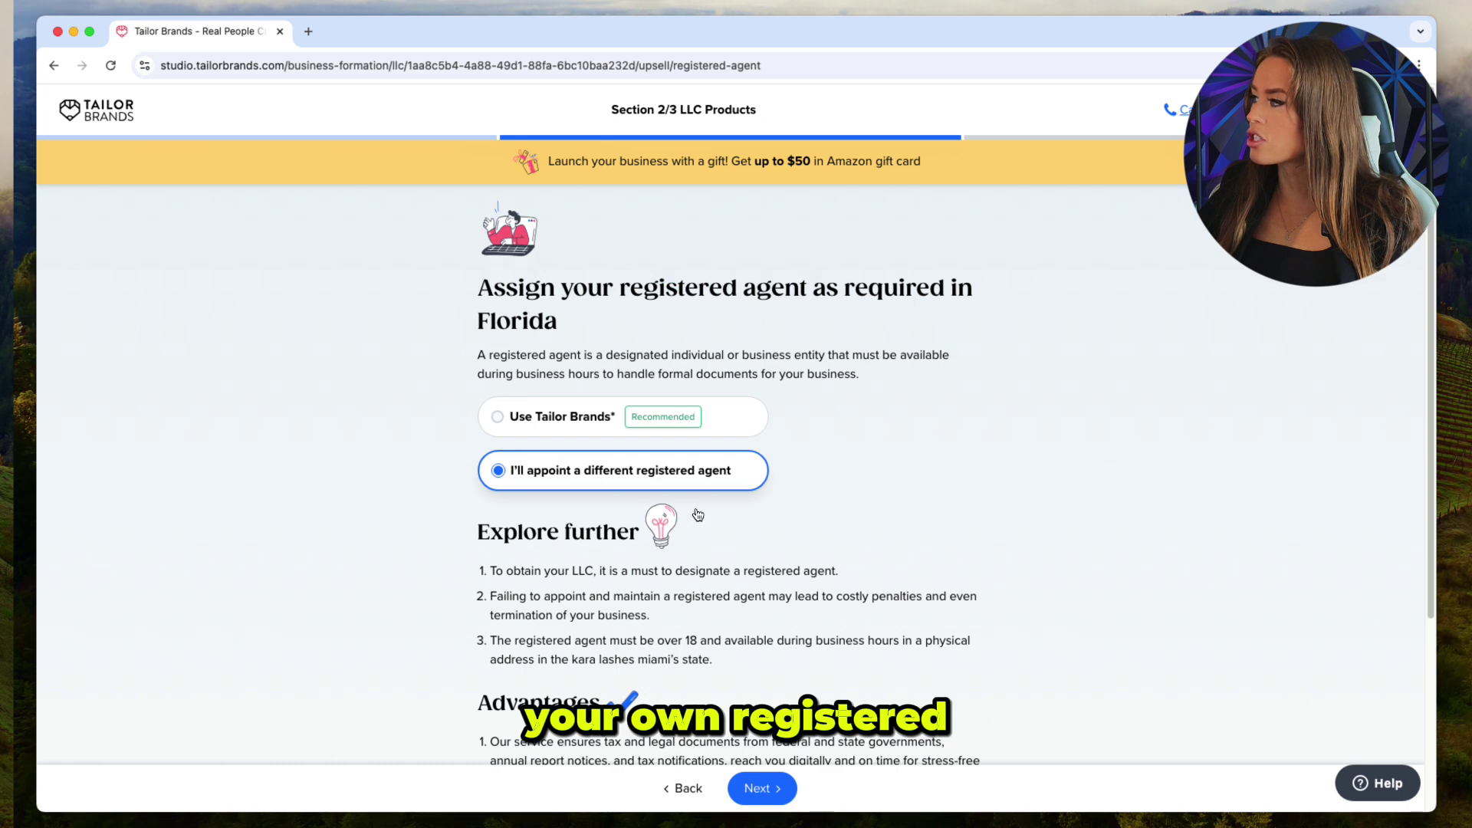
{"action": "left_click", "coordinate": [761, 790]}
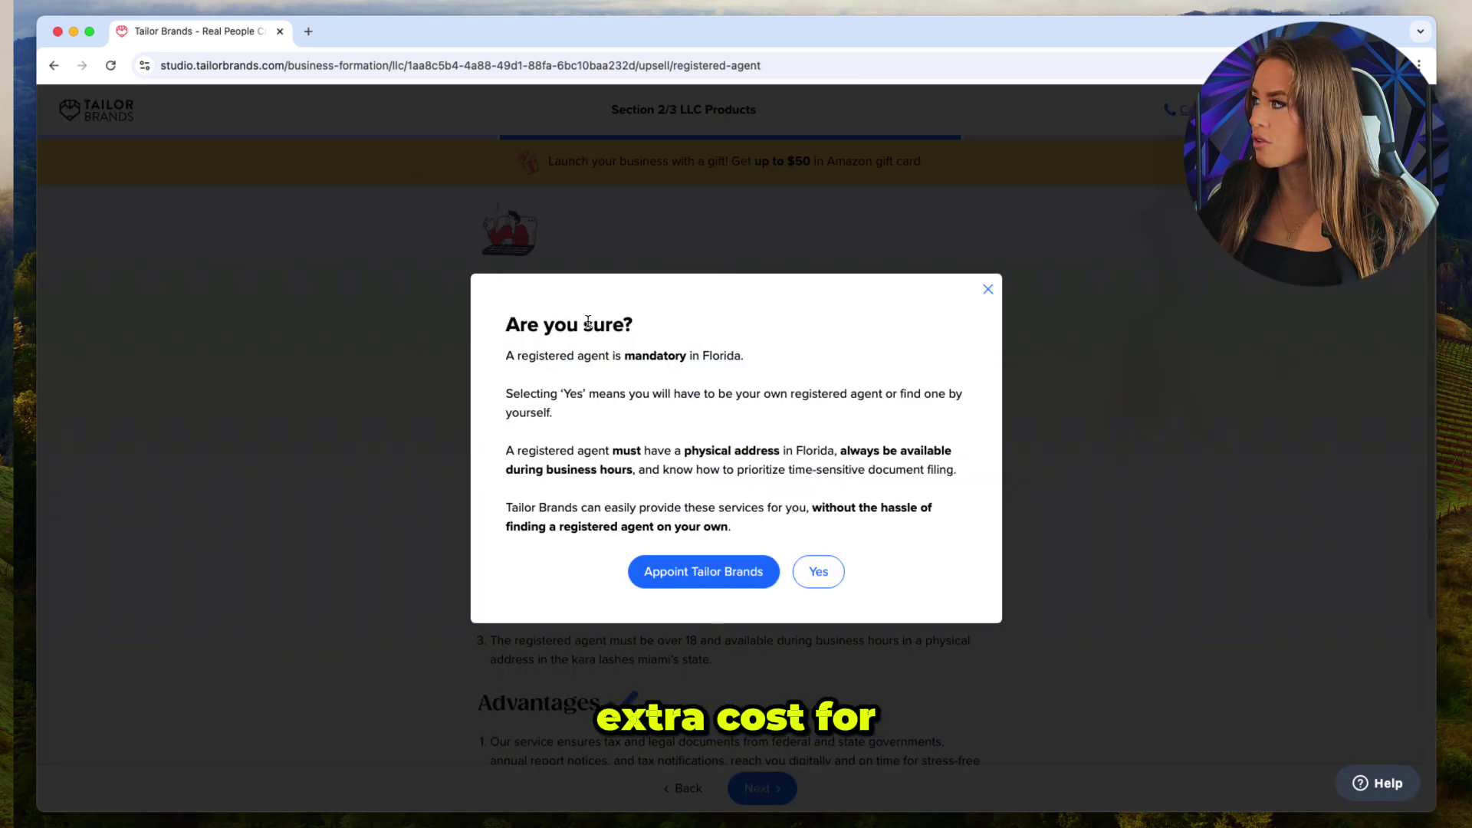
{"action": "left_click", "coordinate": [812, 571]}
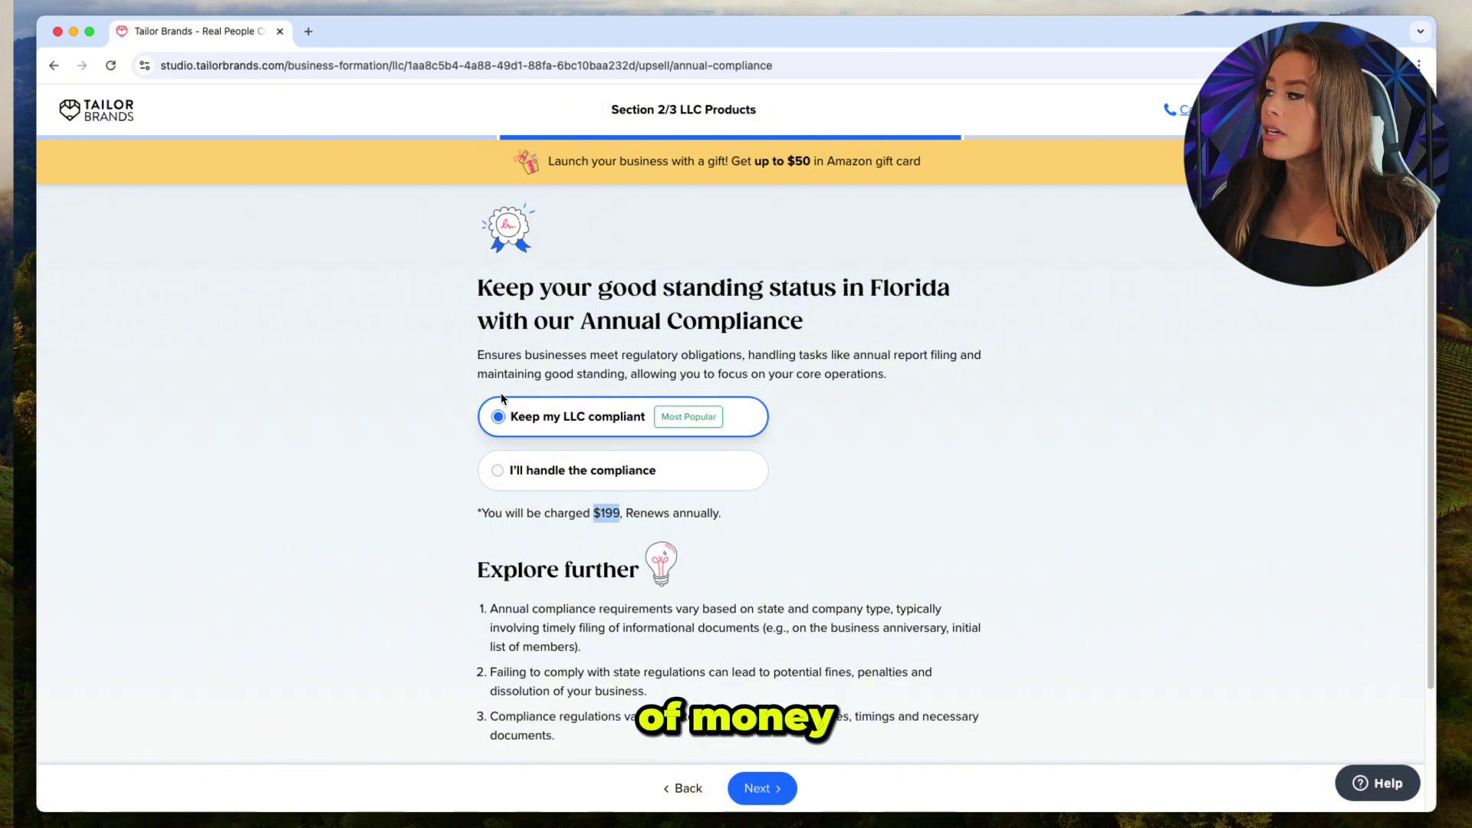
Select 'I'll handle the compliance' to decline the $199 Annual Compliance service.
{"action": "left_click", "coordinate": [532, 472]}
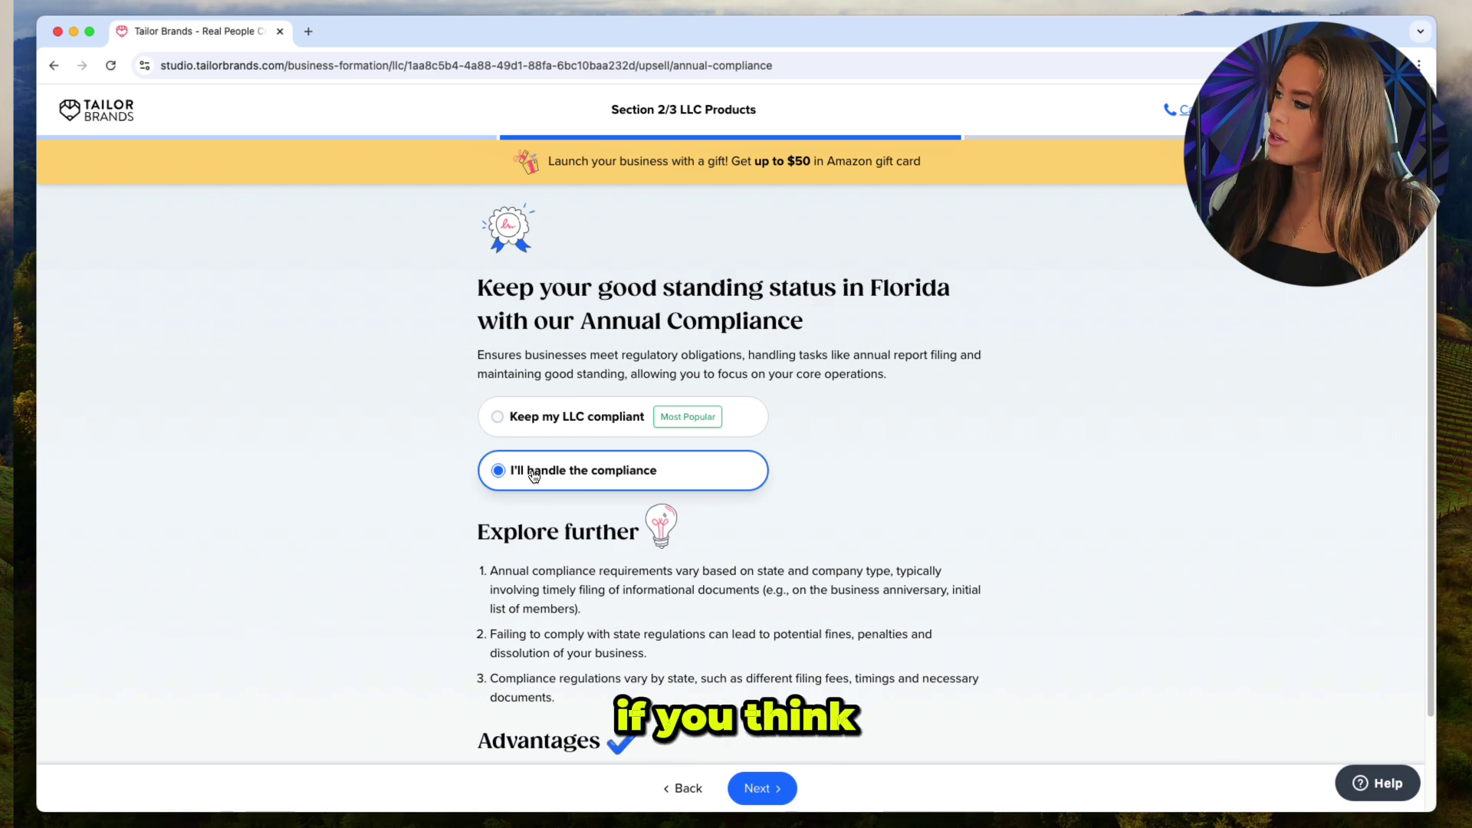
{"action": "left_click", "coordinate": [771, 783]}
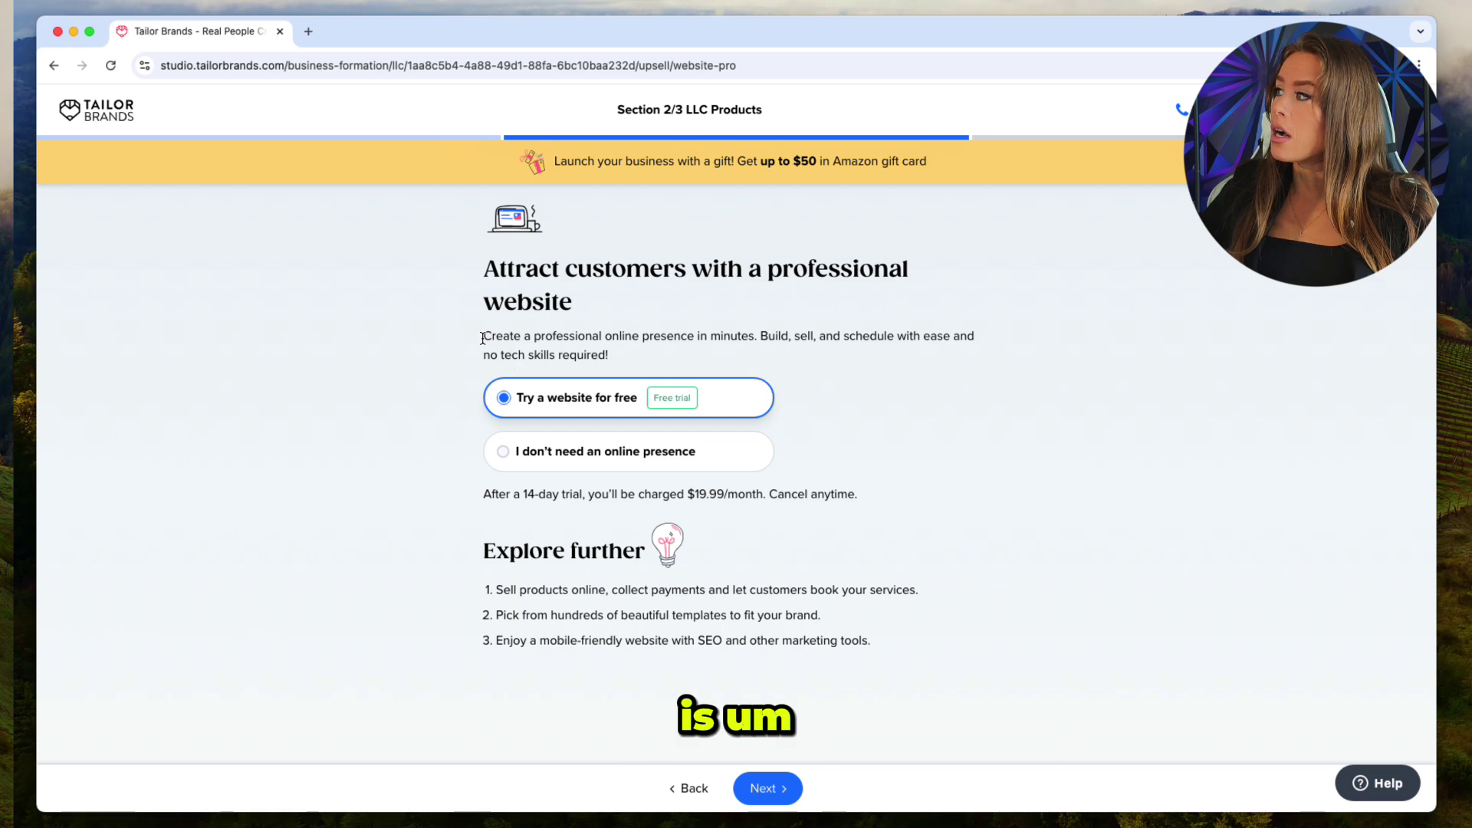
Select 'I don't need an online presence' to decline the free website trial.
{"action": "mouse_move", "coordinate": [482, 335]}
{"action": "left_mouse_down"}
{"action": "mouse_move", "coordinate": [620, 352]}
{"action": "mouse_move", "coordinate": [489, 351]}
{"action": "mouse_move", "coordinate": [476, 320]}
{"action": "left_mouse_up"}
{"action": "left_click", "coordinate": [541, 294]}
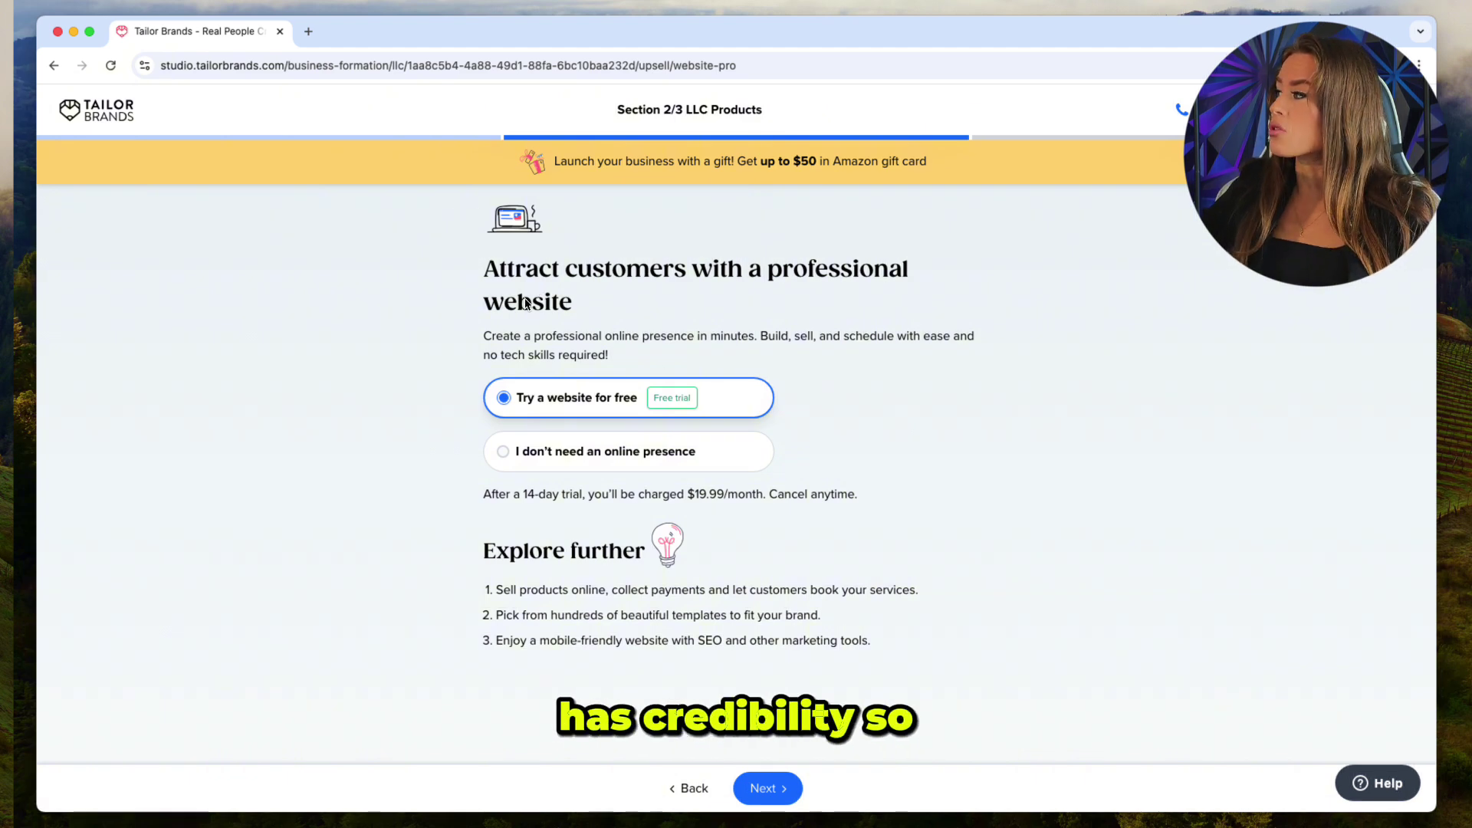
{"action": "left_click", "coordinate": [504, 452]}
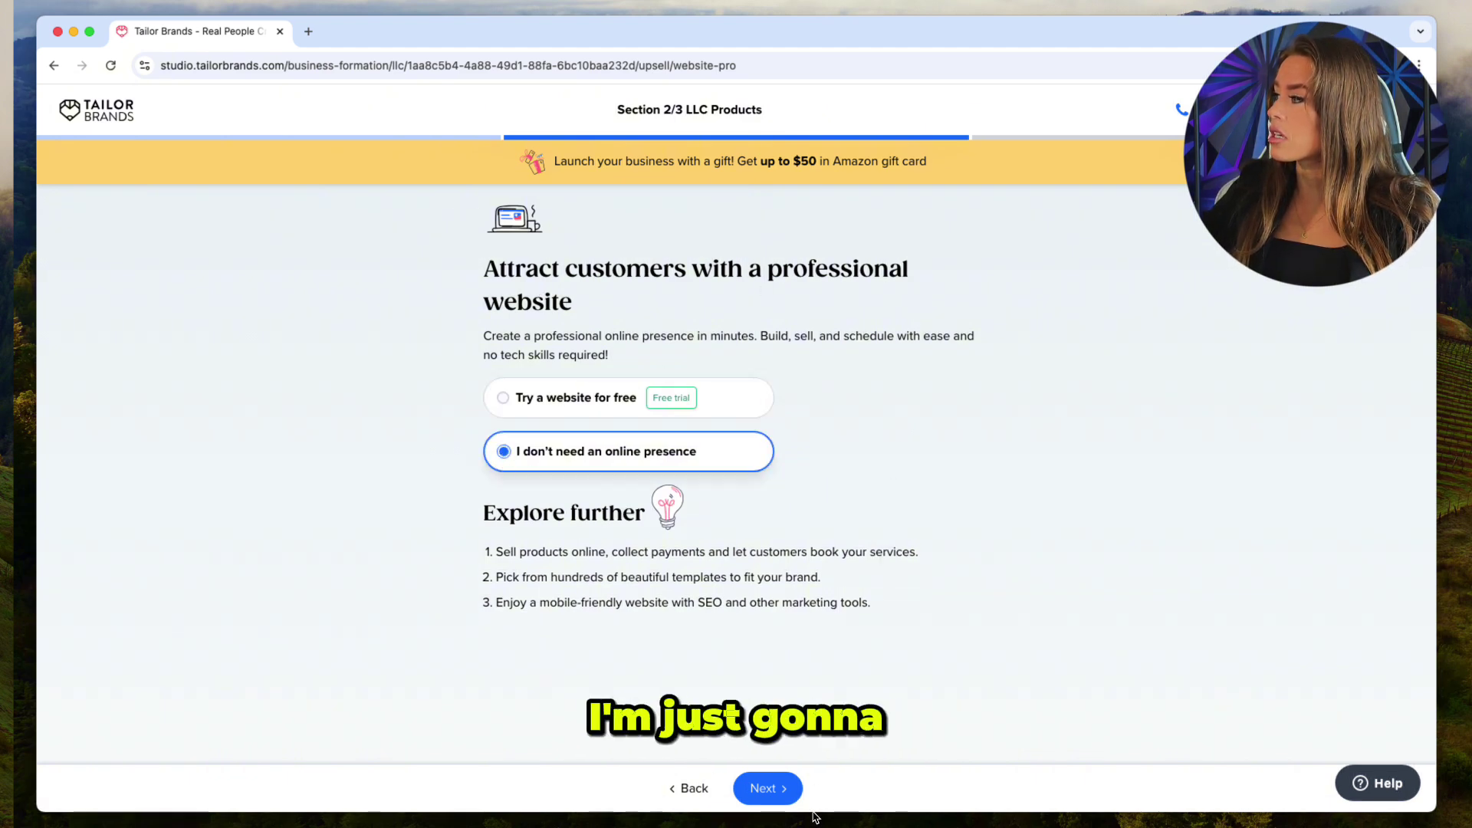
{"action": "left_click", "coordinate": [768, 783]}
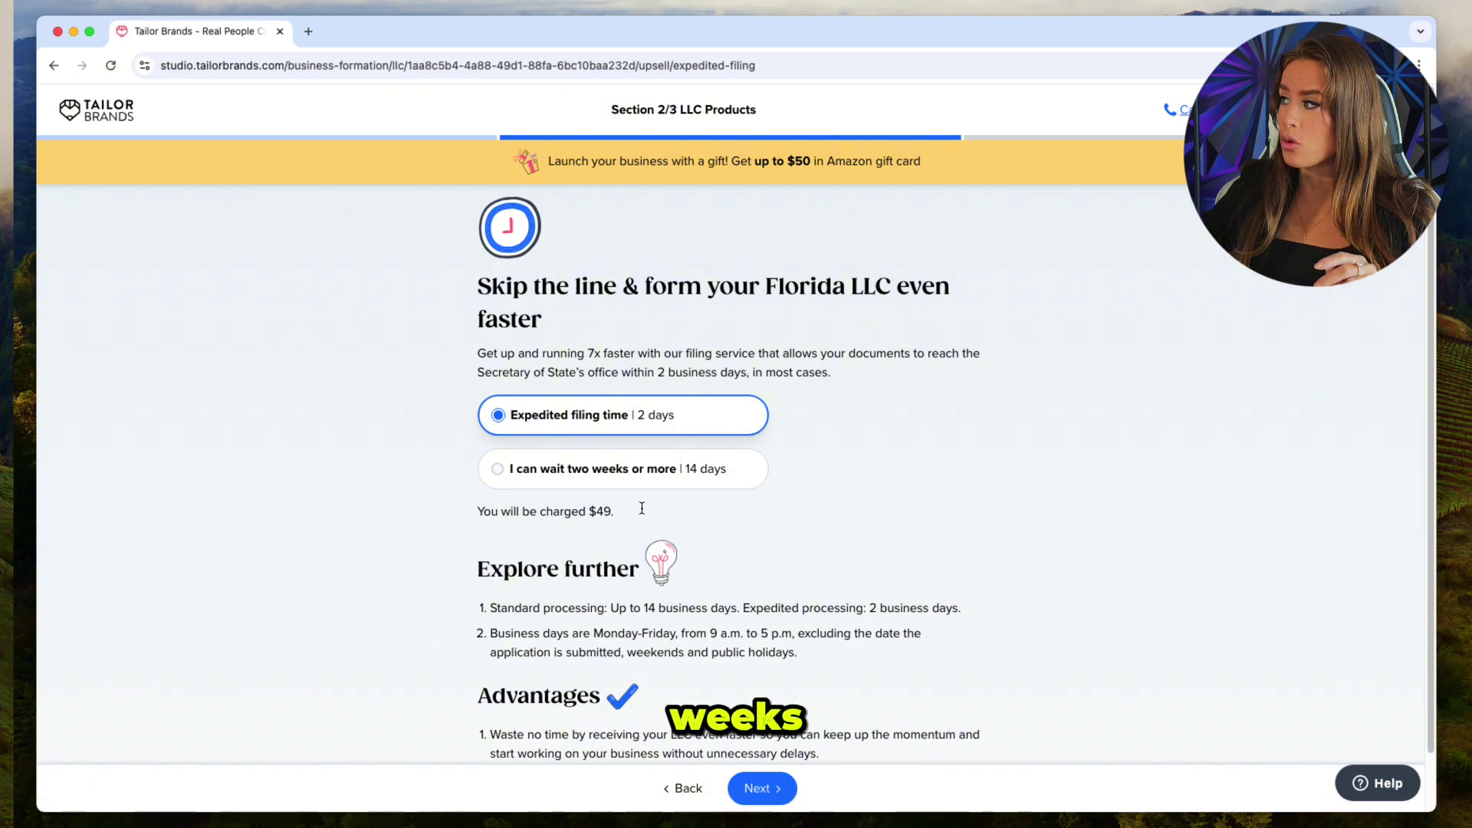
Keep the $49 two-day expedited filing instead of standard 14-day filing, and continue.
{"action": "left_click_drag", "start_coordinate": [642, 508], "coordinate": [605, 518]}
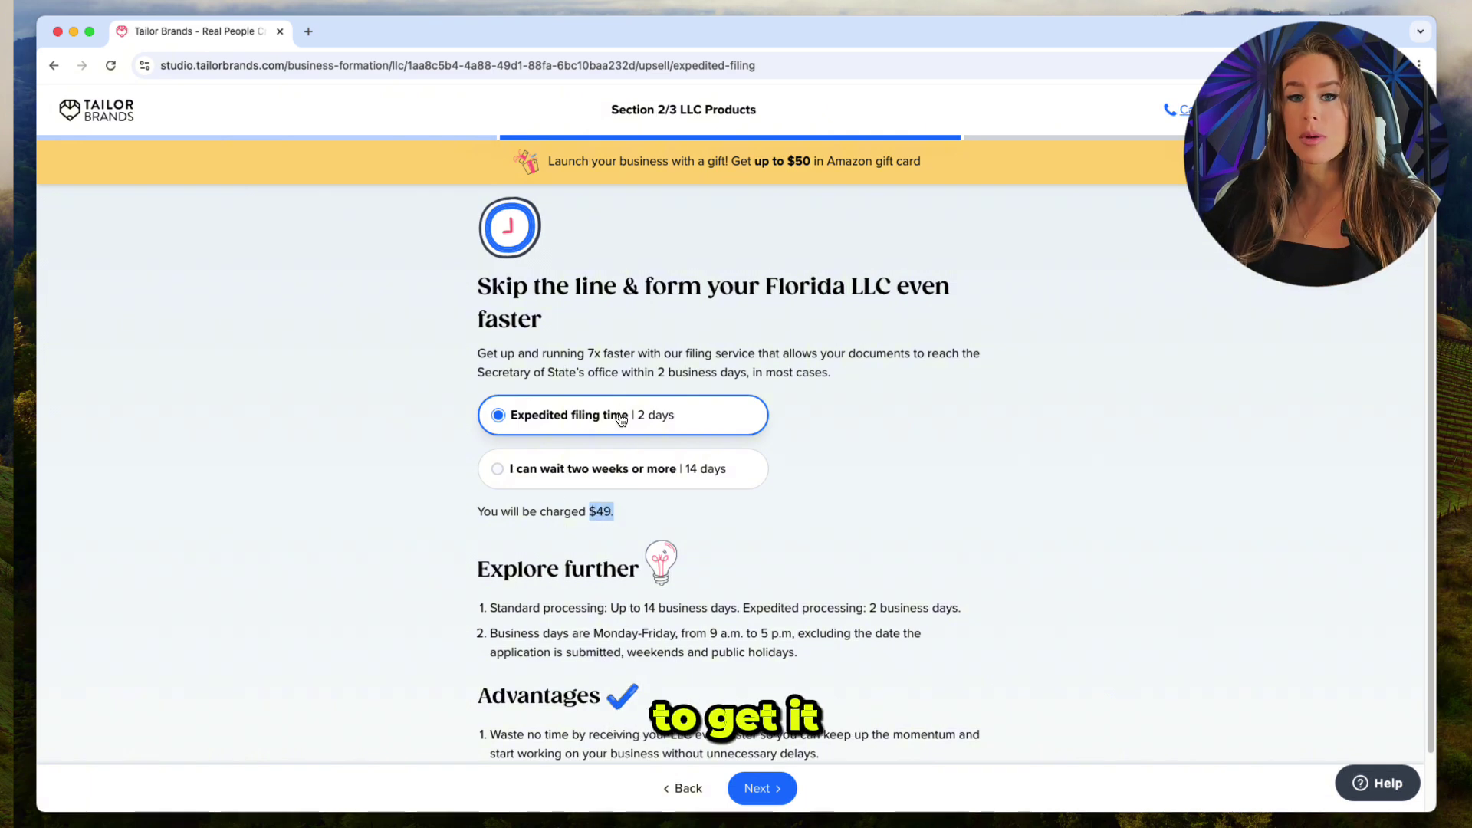
{"action": "left_click", "coordinate": [736, 543]}
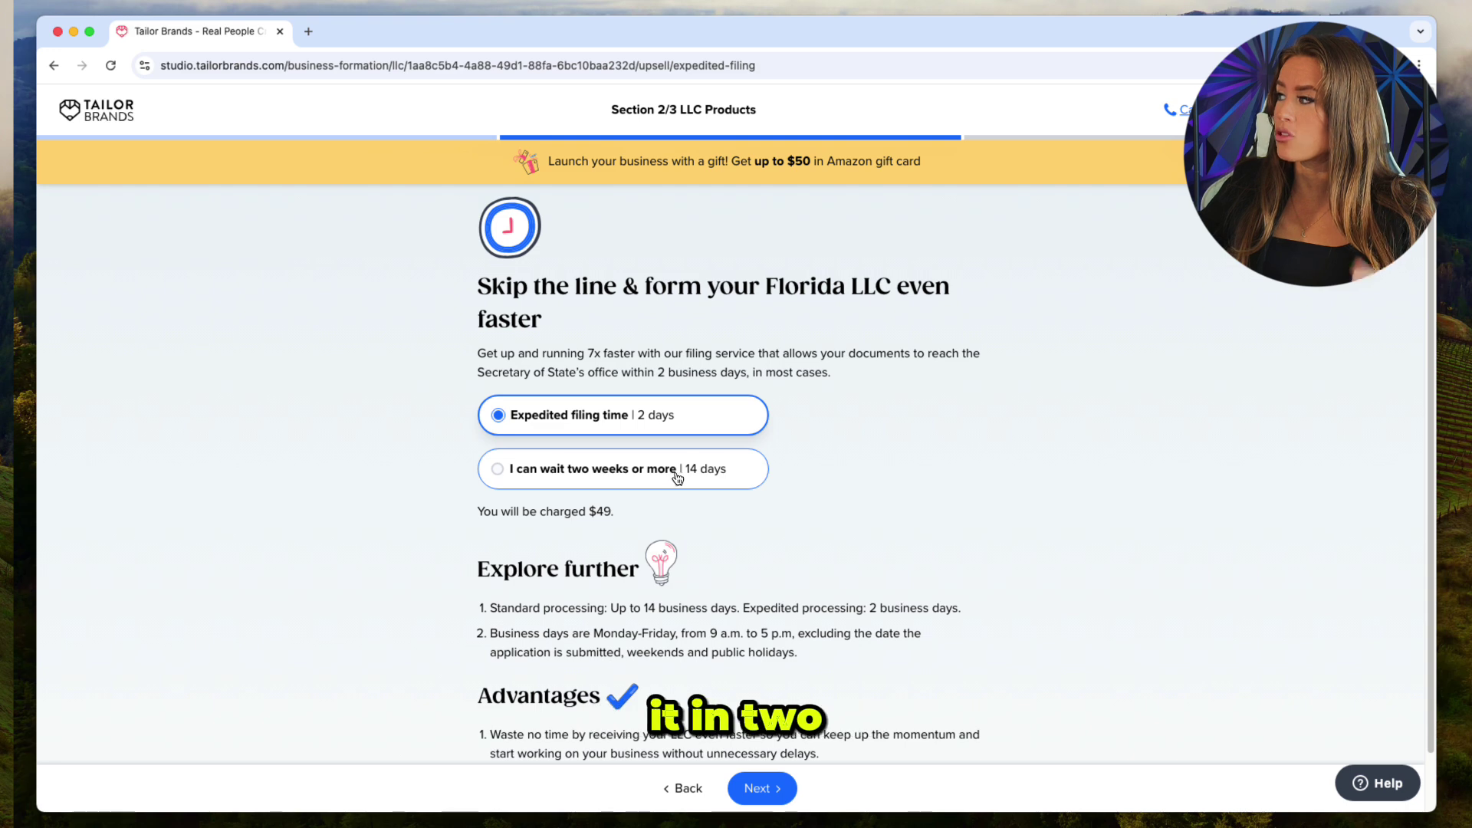
{"action": "left_click", "coordinate": [621, 458]}
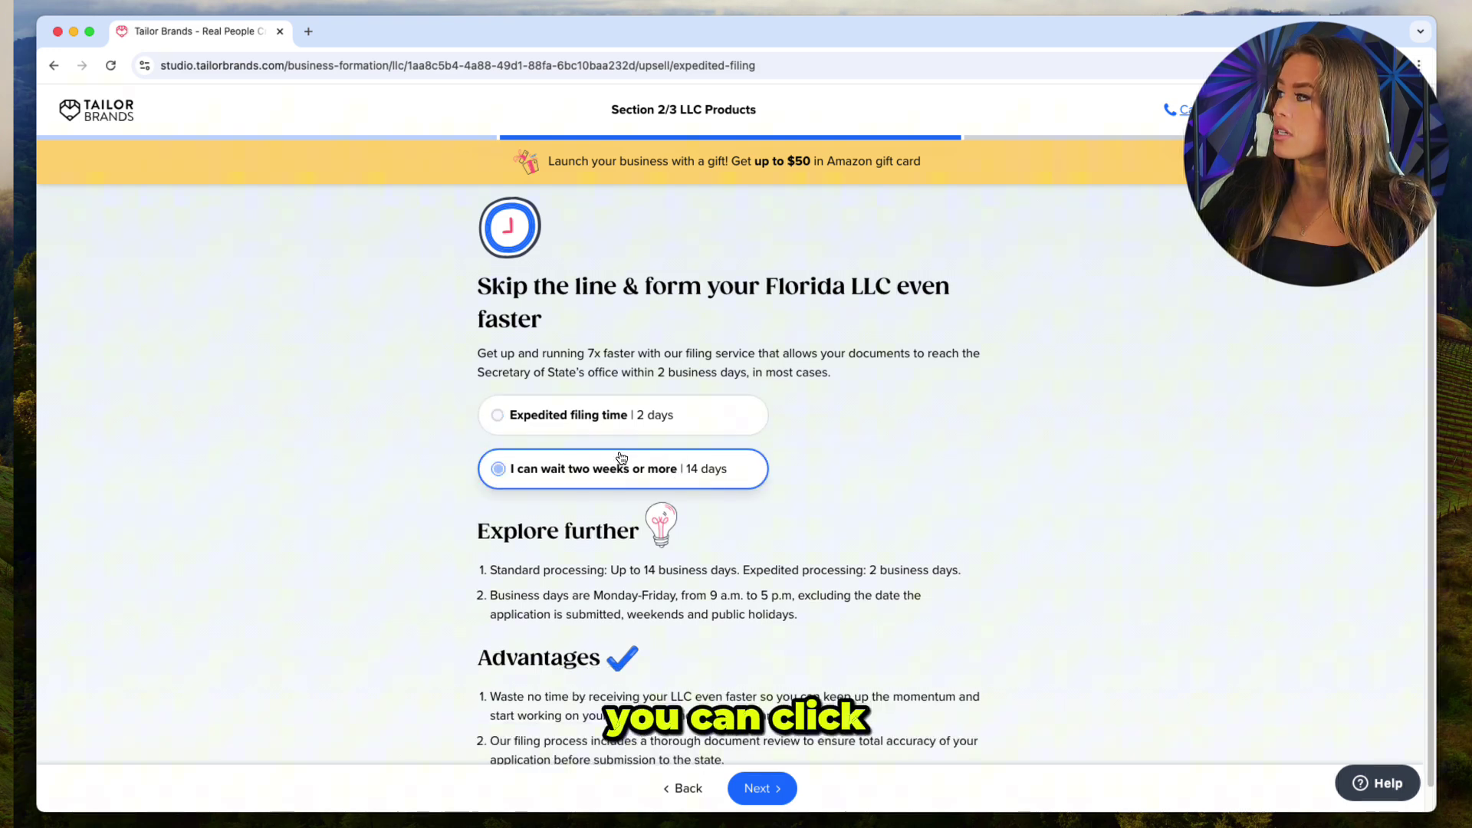
{"action": "left_click", "coordinate": [619, 414]}
{"action": "left_click", "coordinate": [770, 785]}
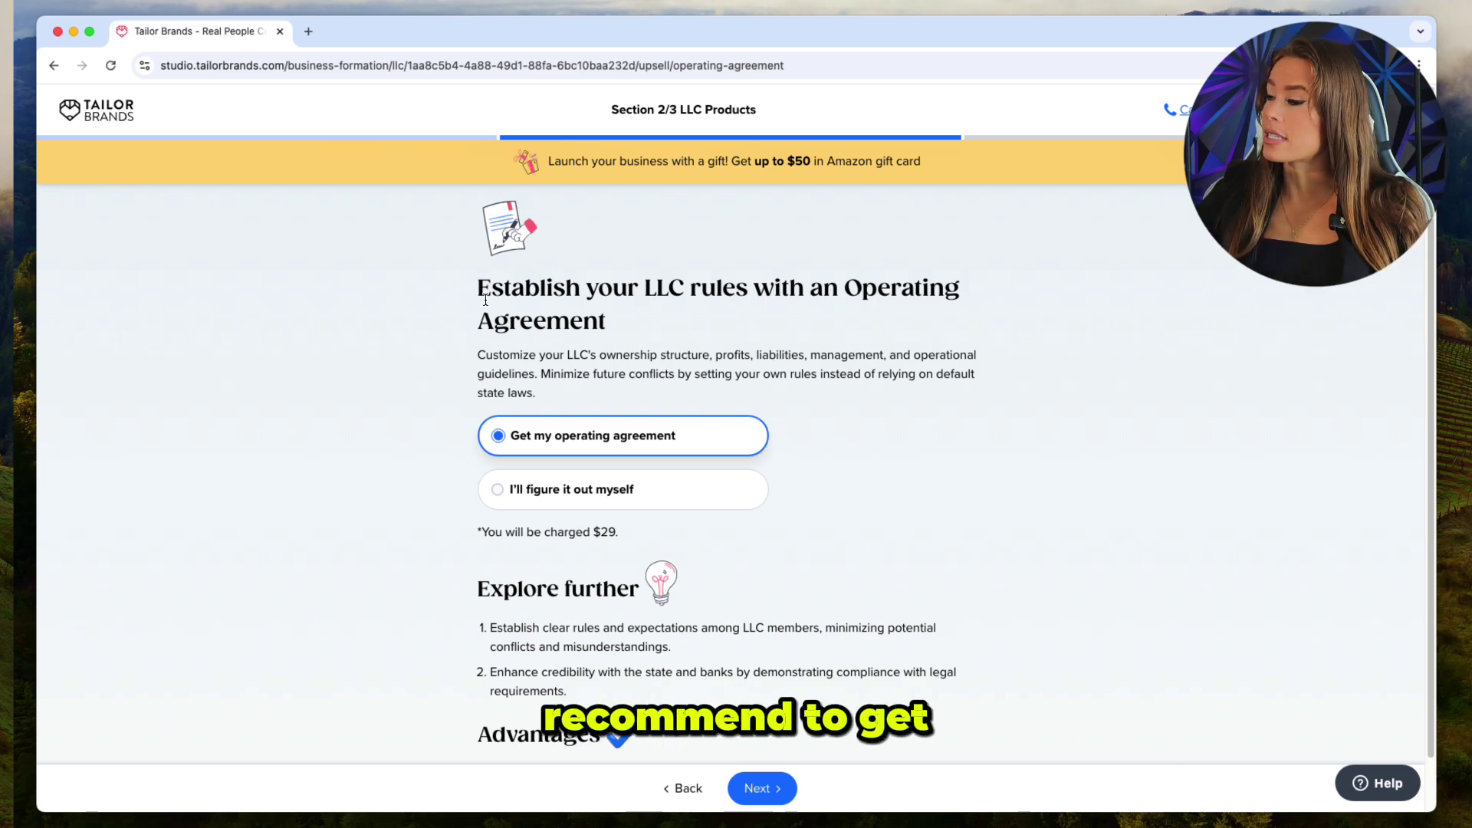
Decline the $29 operating agreement and the Formation Kit, then opt in to LLC text notifications.
{"action": "left_click_drag", "start_coordinate": [621, 532], "coordinate": [593, 529]}
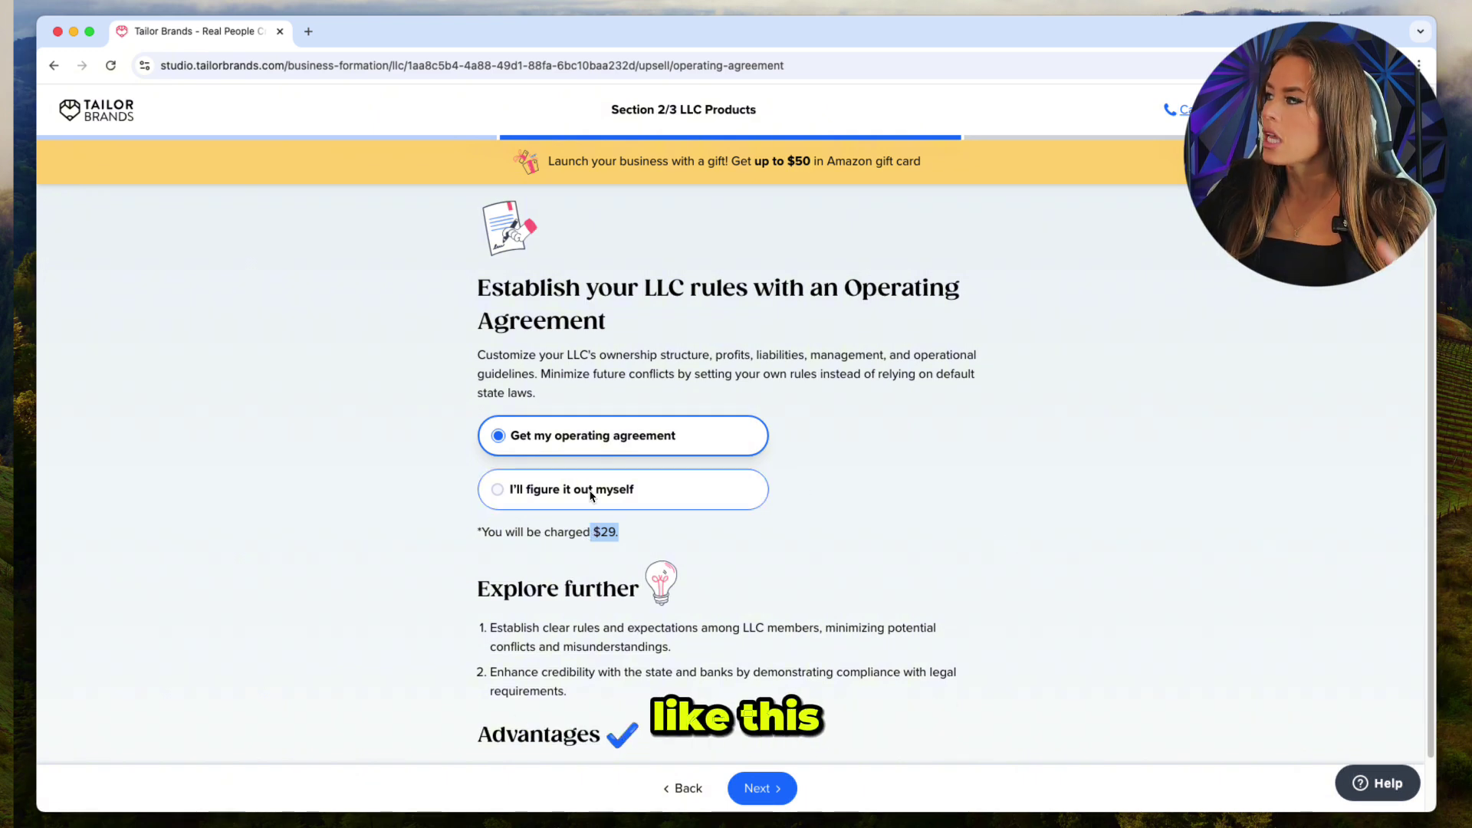
{"action": "left_click", "coordinate": [591, 496]}
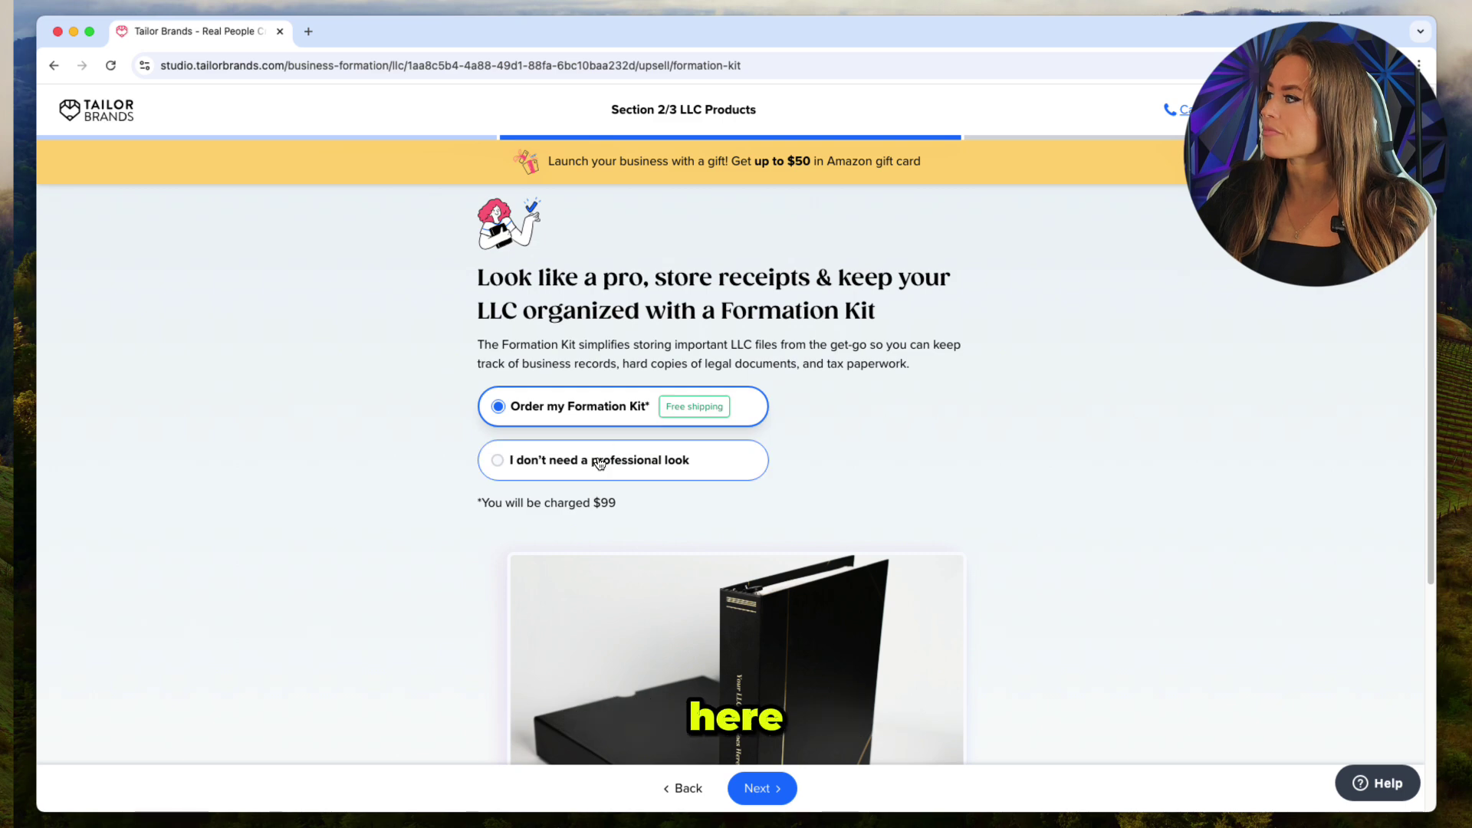
{"action": "left_click", "coordinate": [599, 463]}
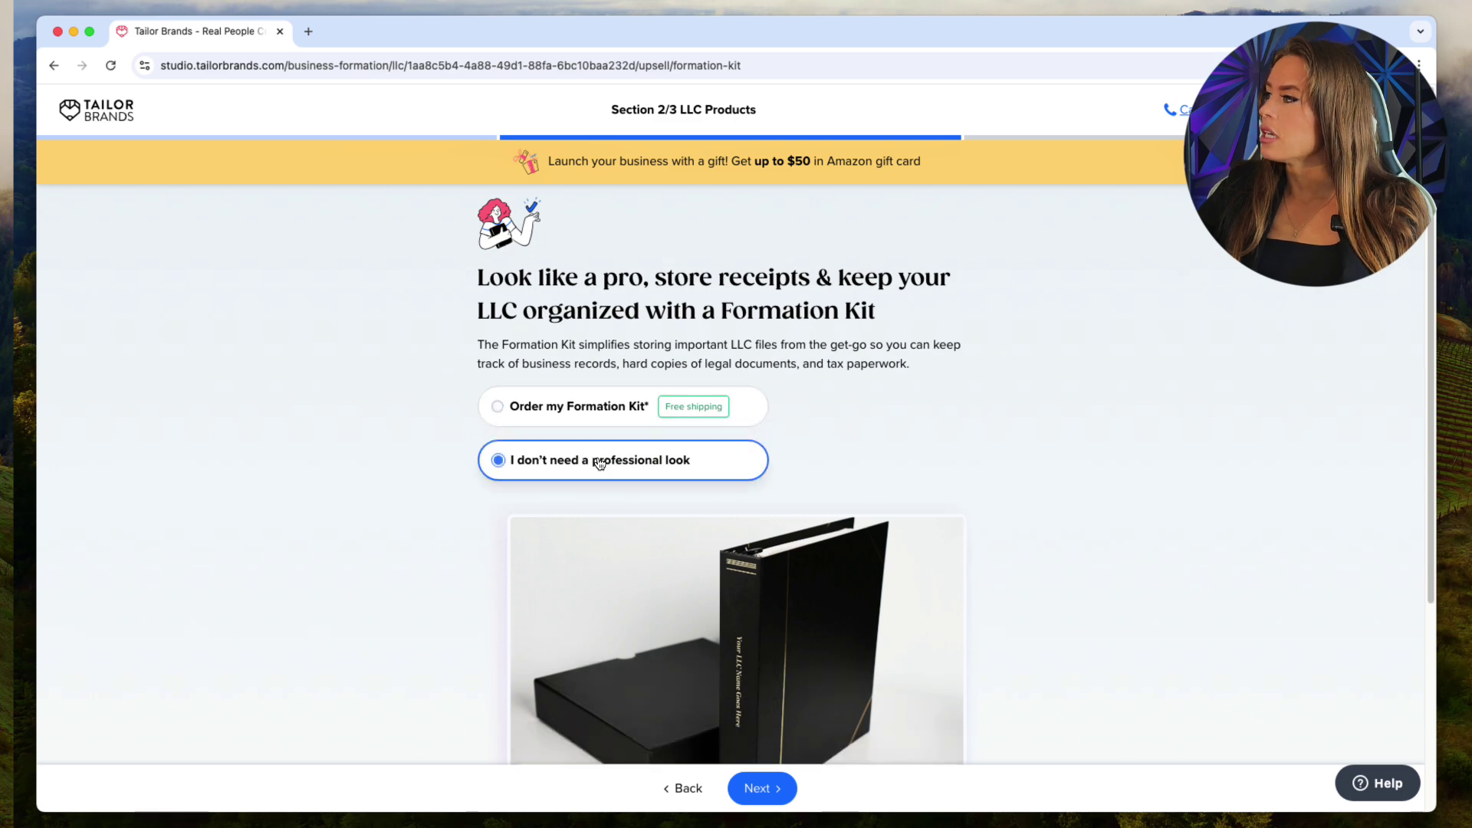
{"action": "left_click", "coordinate": [757, 789]}
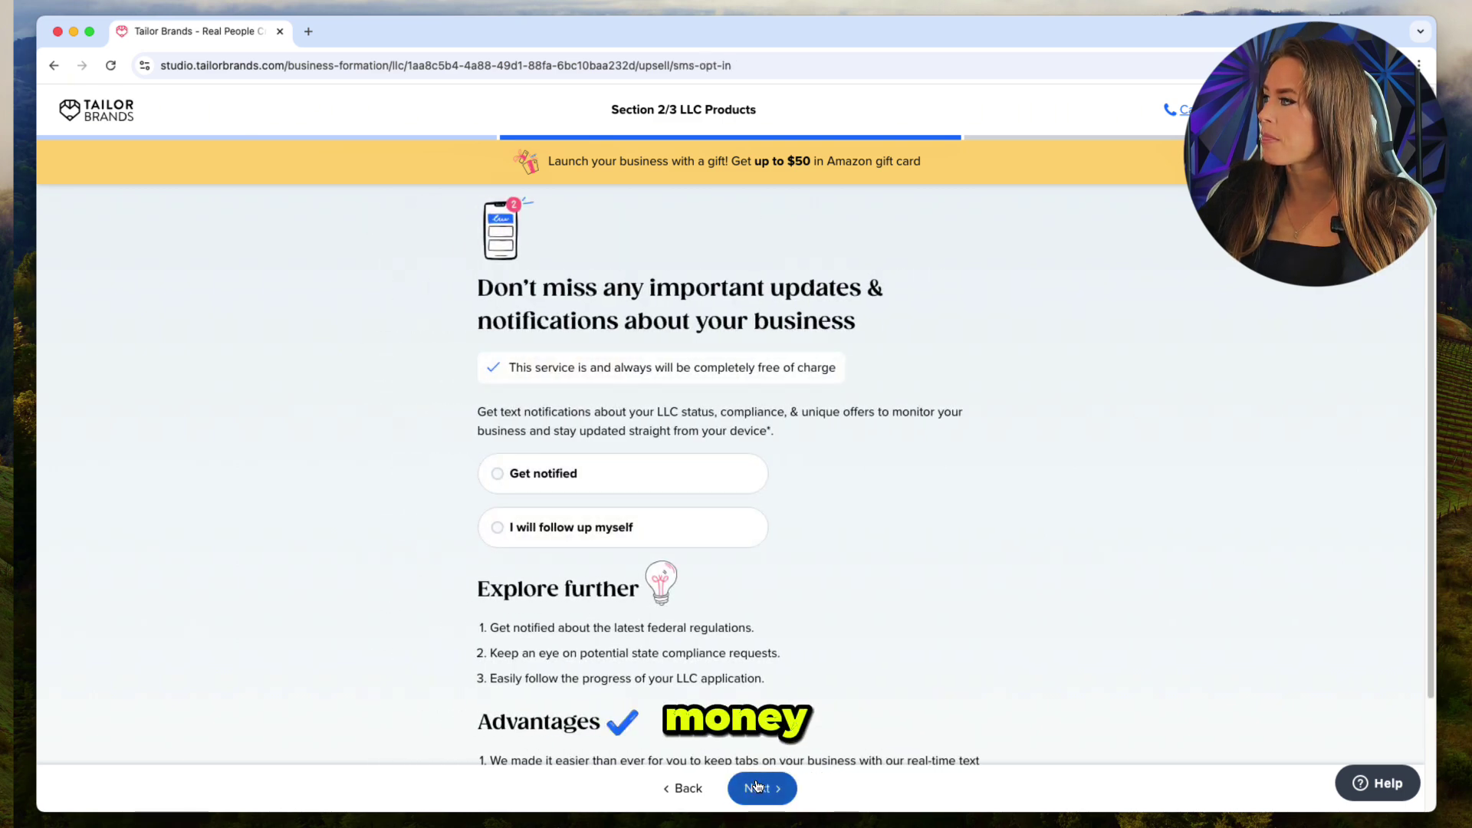
{"action": "left_click", "coordinate": [499, 475]}
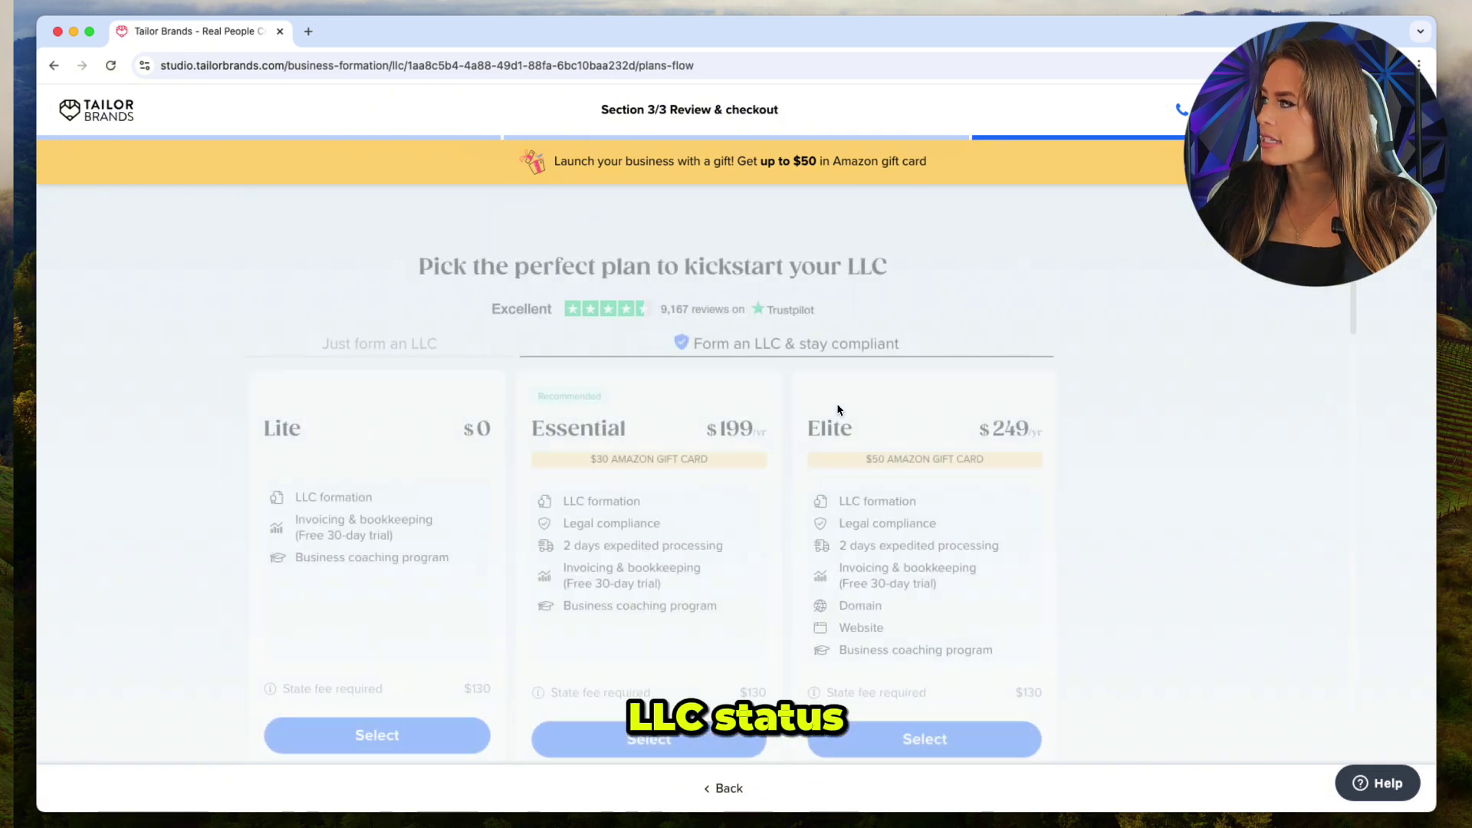
Scroll through the plans page to compare the Lite, Essential and Elite plans.
{"action": "scroll", "coordinate": [858, 412], "scroll_direction": "down", "scroll_amount": 2}
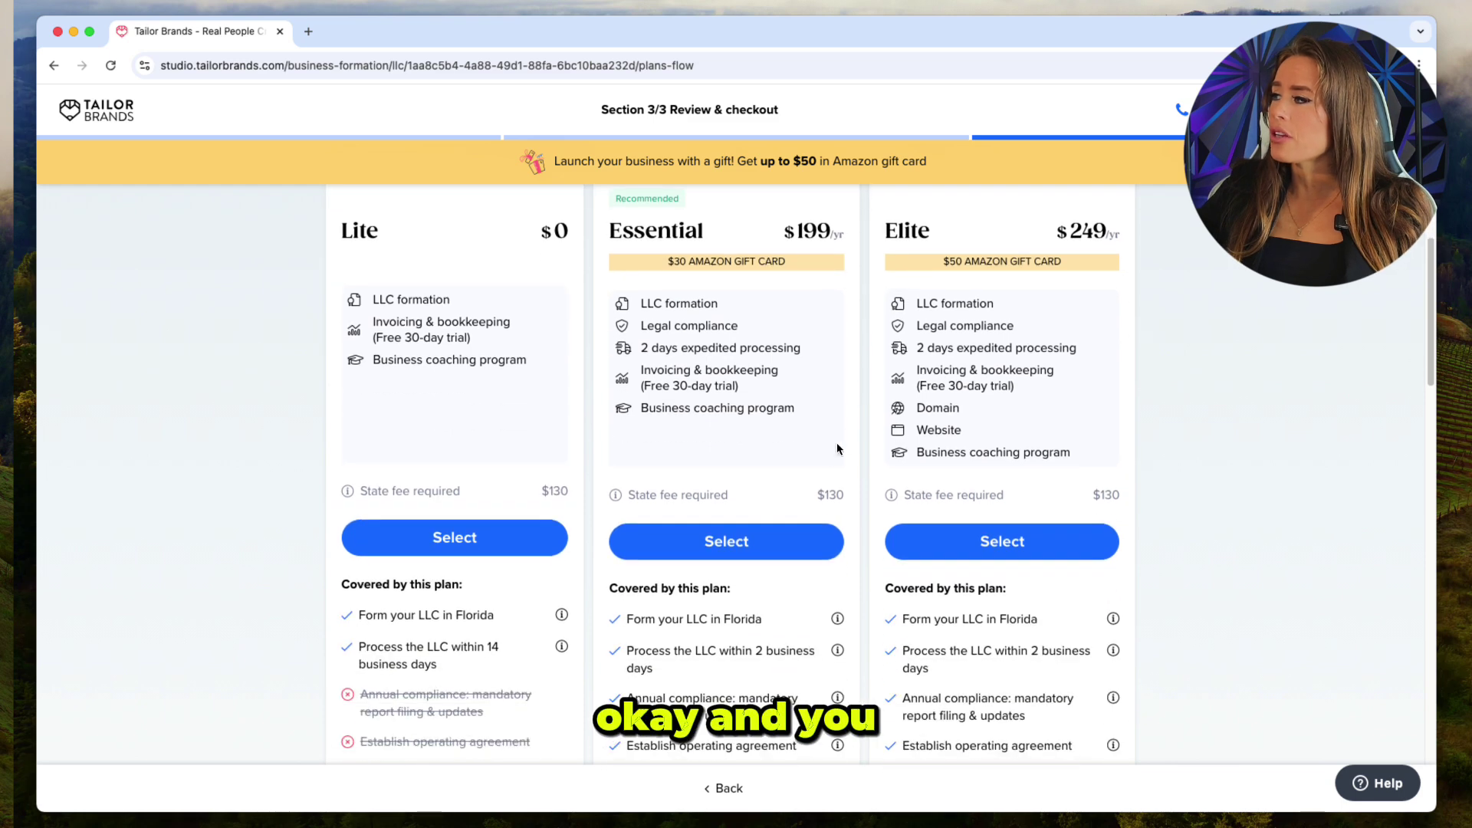
{"action": "scroll", "coordinate": [836, 443], "scroll_direction": "up", "scroll_amount": 4}
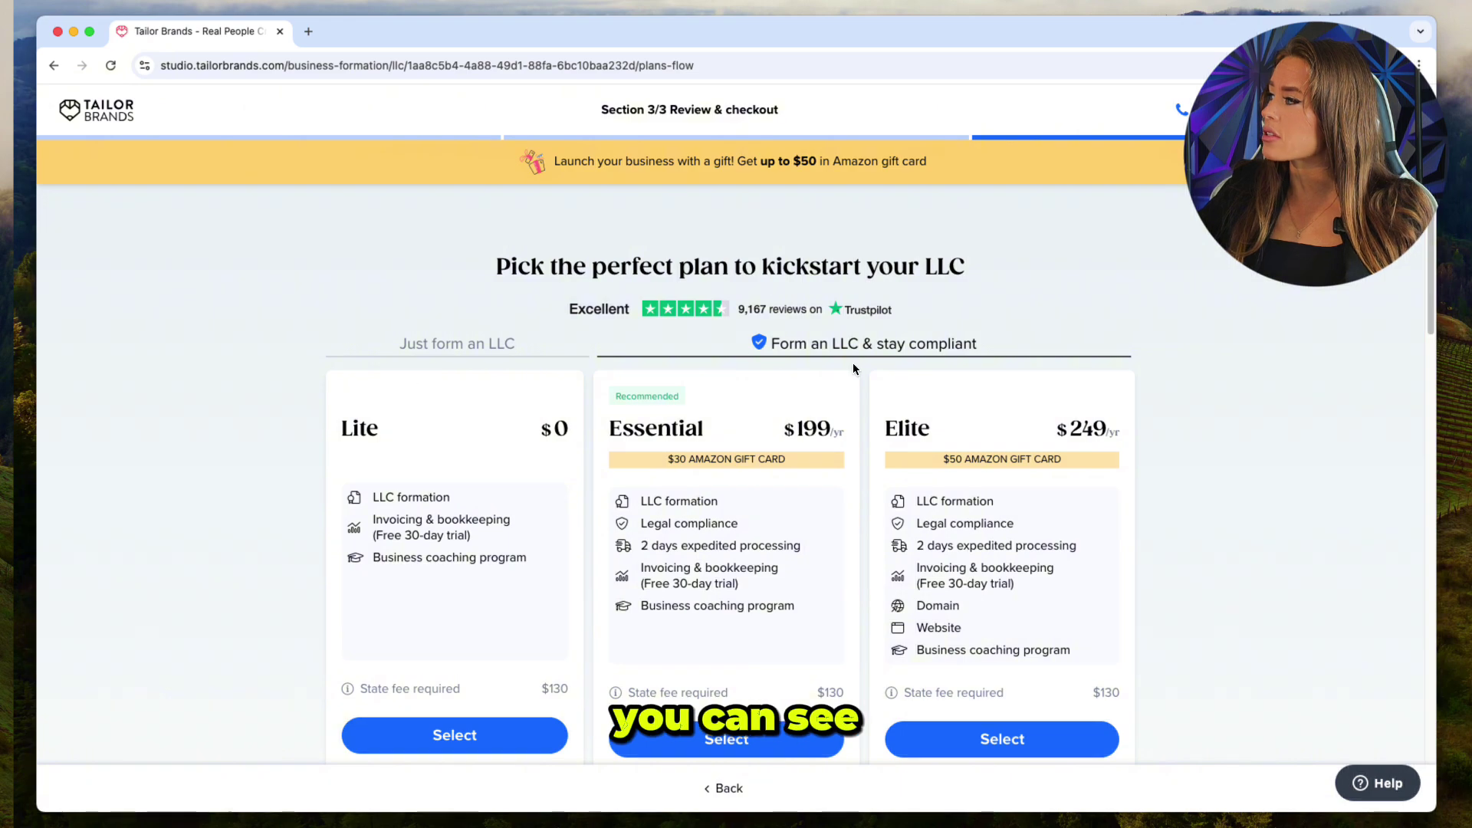
{"action": "scroll", "coordinate": [855, 369], "scroll_direction": "down", "scroll_amount": 5}
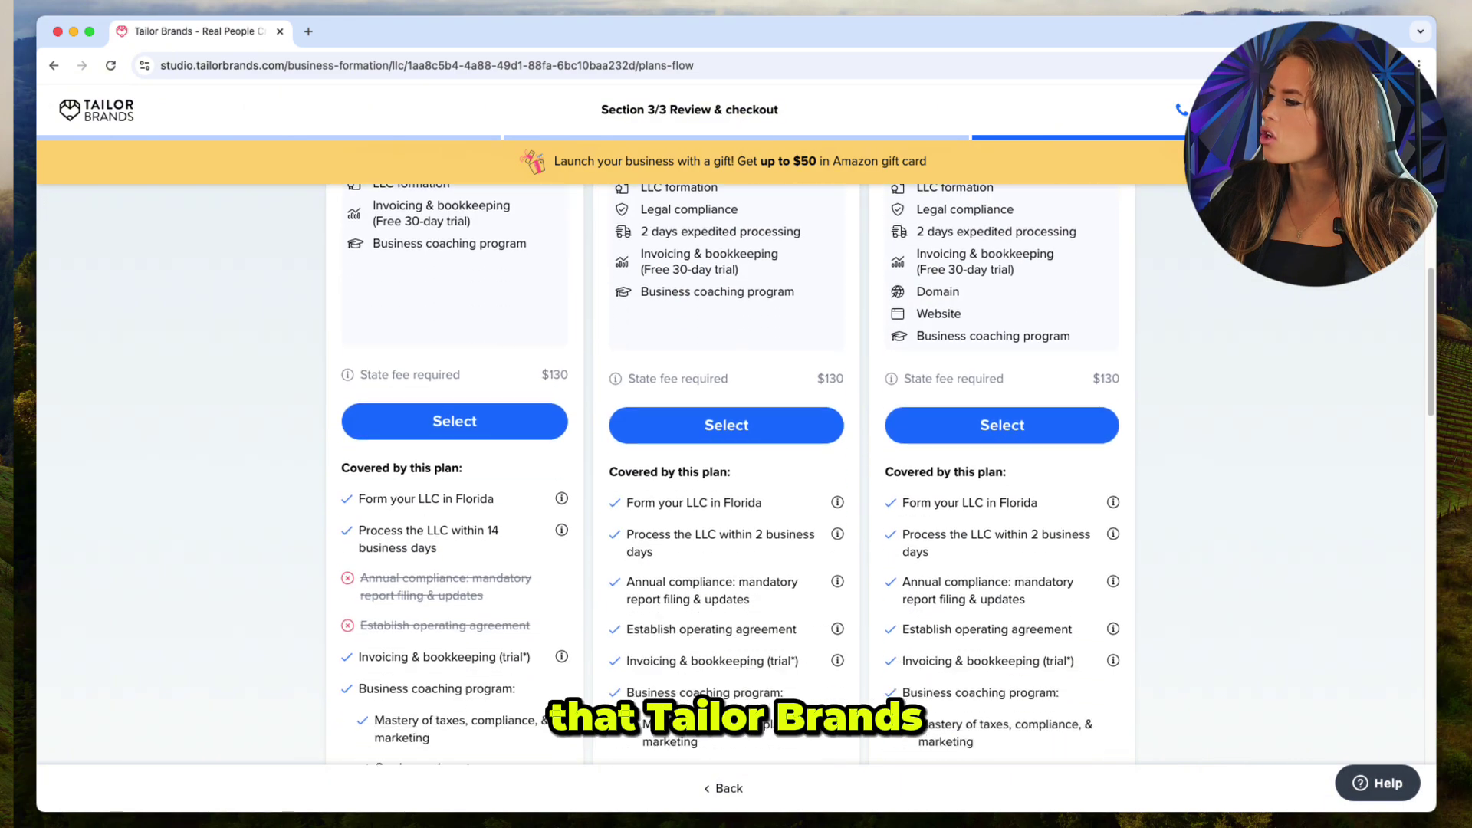
{"action": "scroll", "coordinate": [1236, 664], "scroll_direction": "up", "scroll_amount": 4}
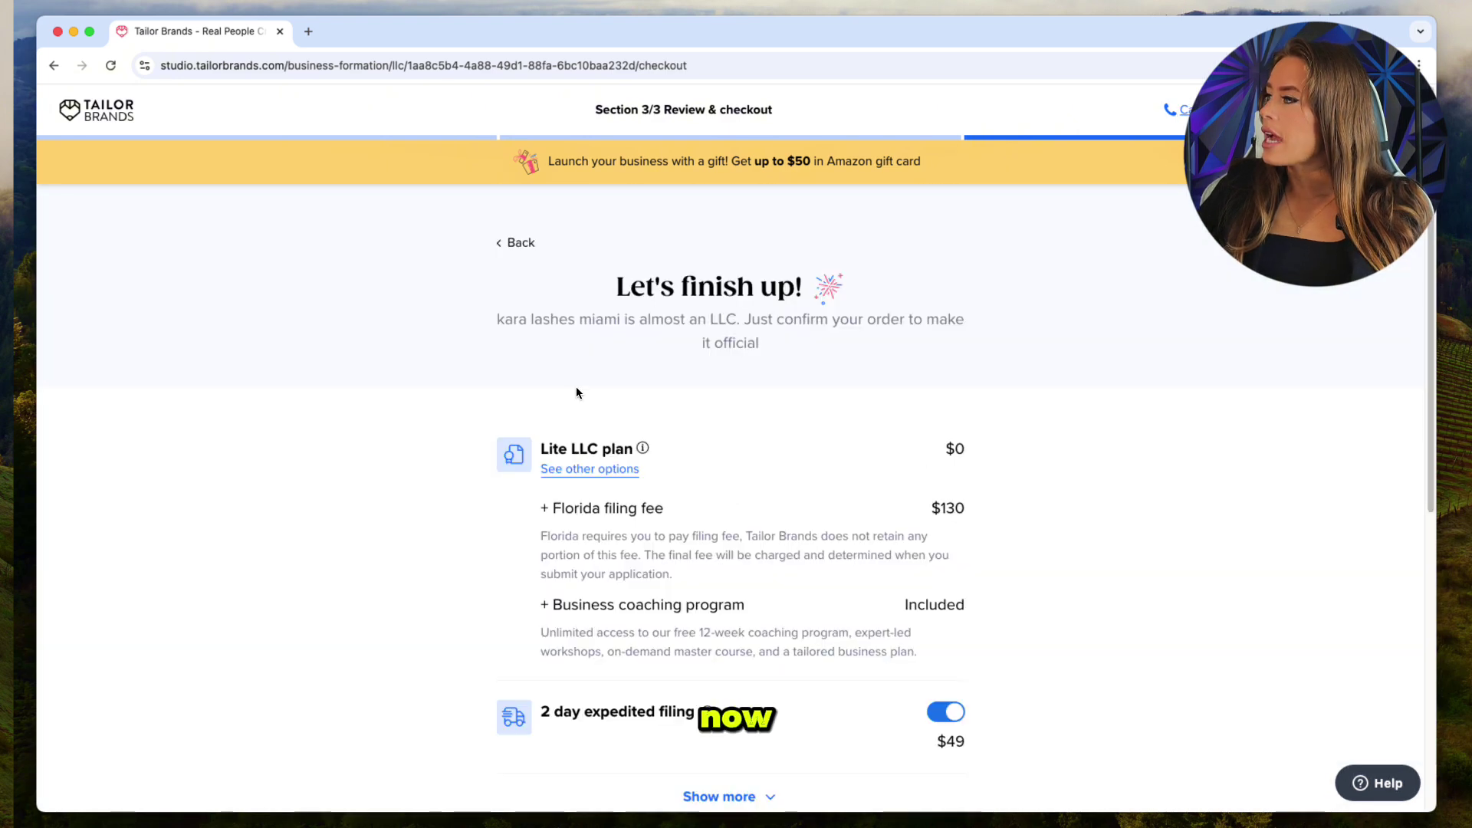
Review the checkout: $130 Florida filing fee, included coaching program, and $49 expedited filing.
{"action": "scroll", "coordinate": [861, 344], "scroll_direction": "down", "scroll_amount": 1}
{"action": "scroll", "coordinate": [869, 355], "scroll_direction": "down", "scroll_amount": 1}
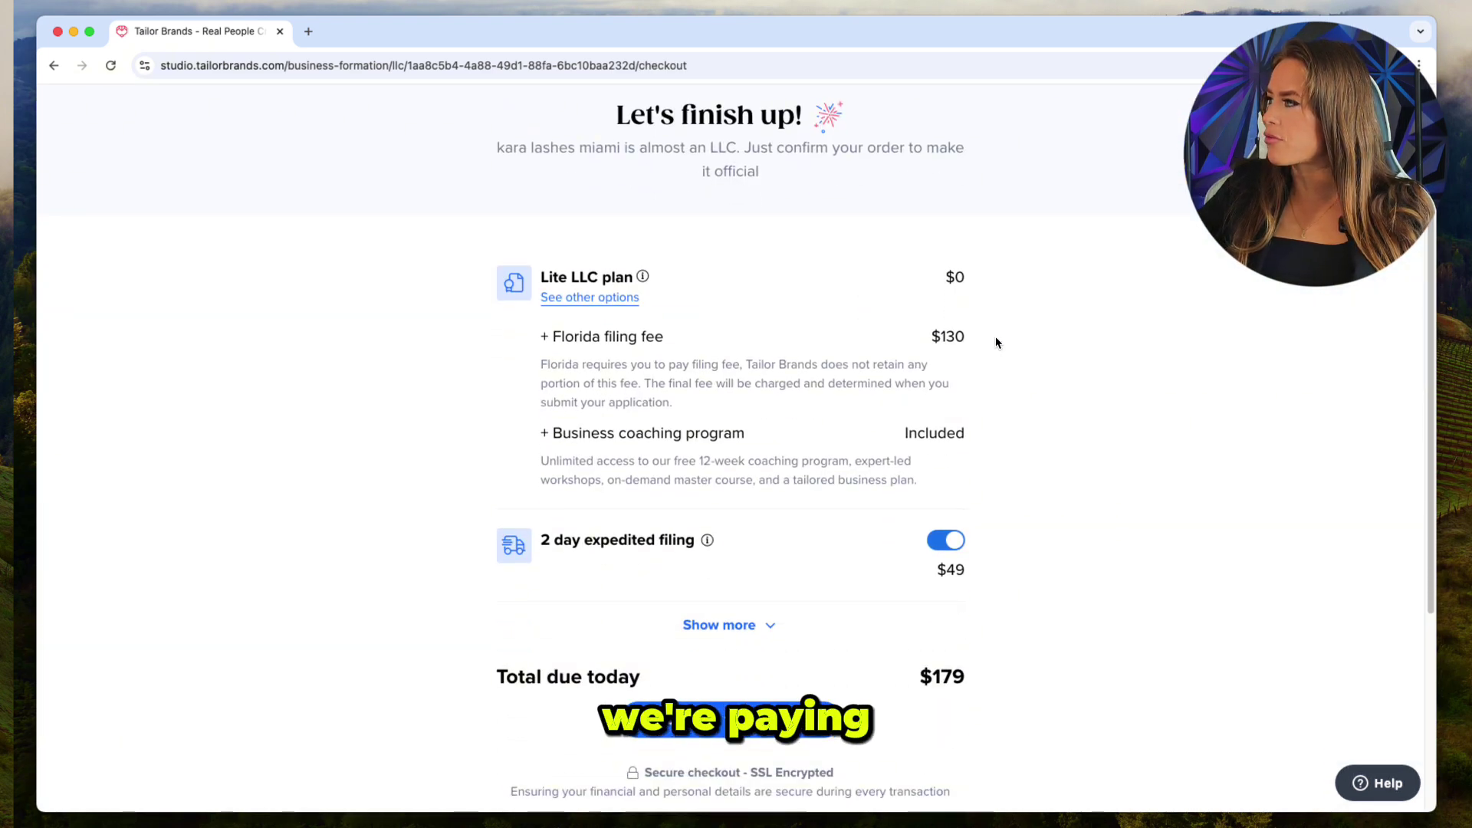
{"action": "left_click_drag", "start_coordinate": [996, 338], "coordinate": [933, 345]}
{"action": "left_click_drag", "start_coordinate": [1027, 340], "coordinate": [946, 336]}
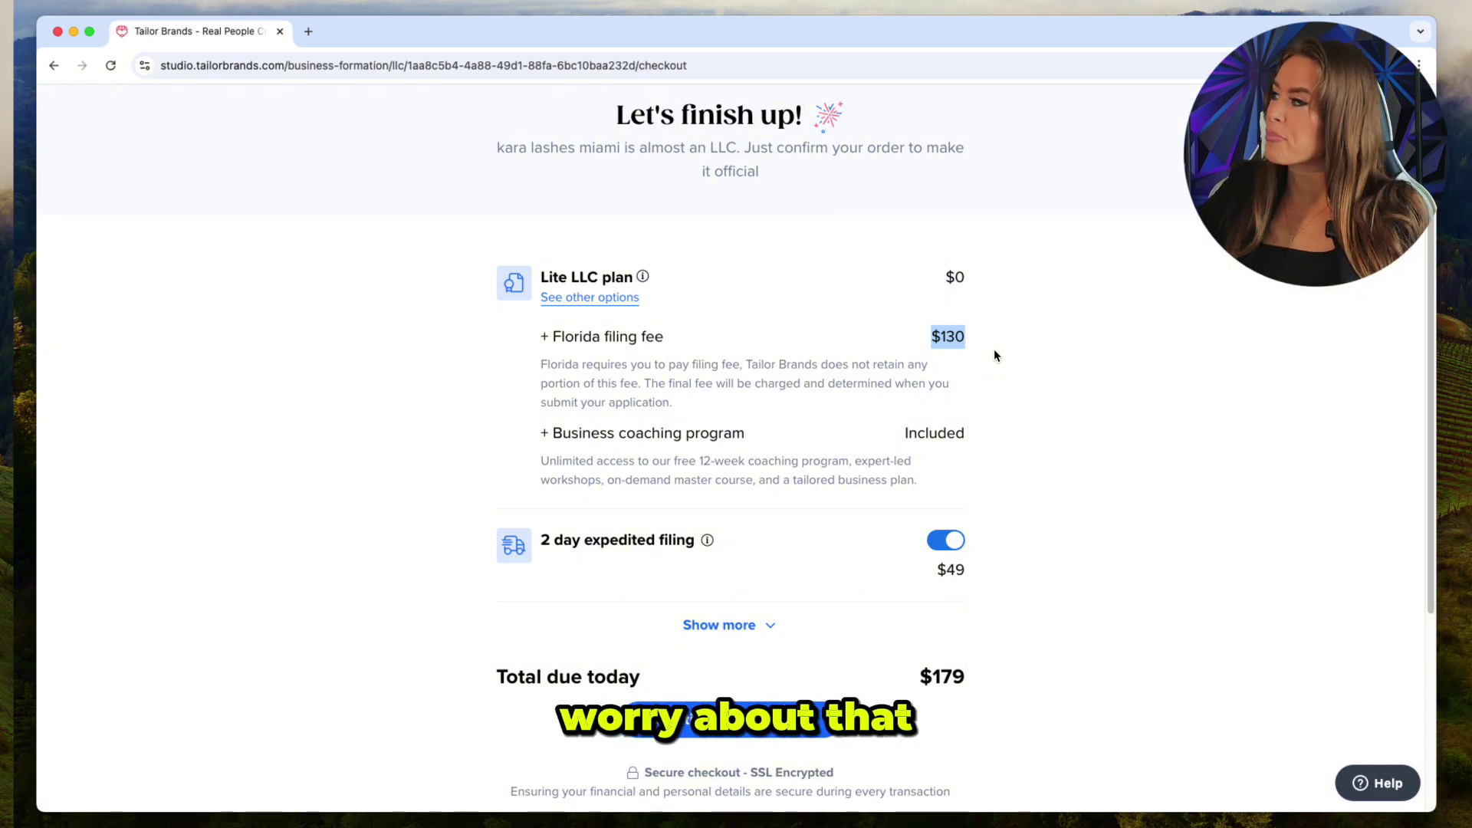
{"action": "scroll", "coordinate": [1001, 326], "scroll_direction": "down", "scroll_amount": 2}
{"action": "left_click_drag", "start_coordinate": [972, 345], "coordinate": [864, 348]}
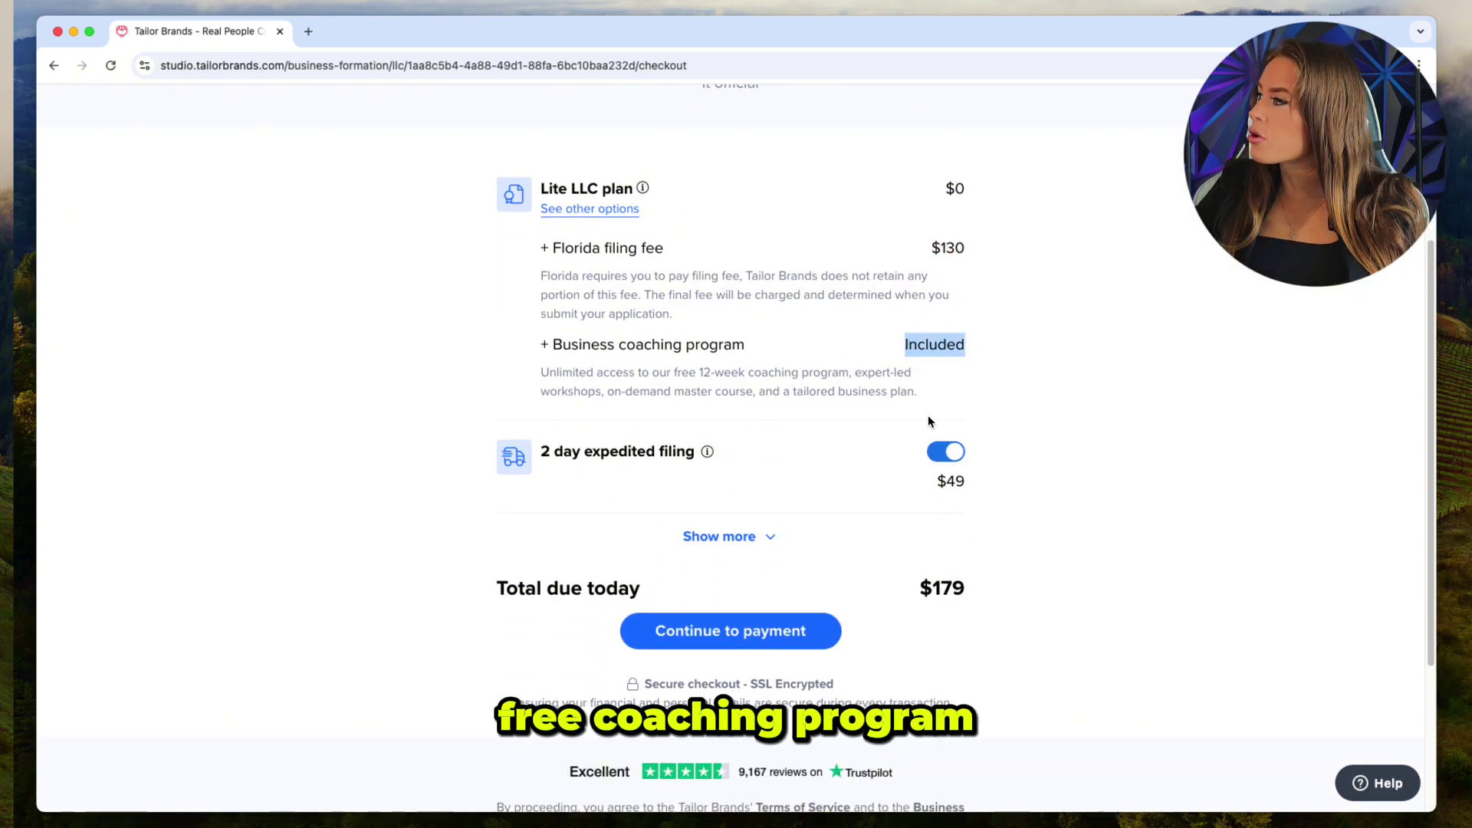
{"action": "mouse_move", "coordinate": [973, 496]}
{"action": "left_mouse_down"}
{"action": "mouse_move", "coordinate": [929, 488]}
{"action": "mouse_move", "coordinate": [974, 495]}
{"action": "left_mouse_up"}
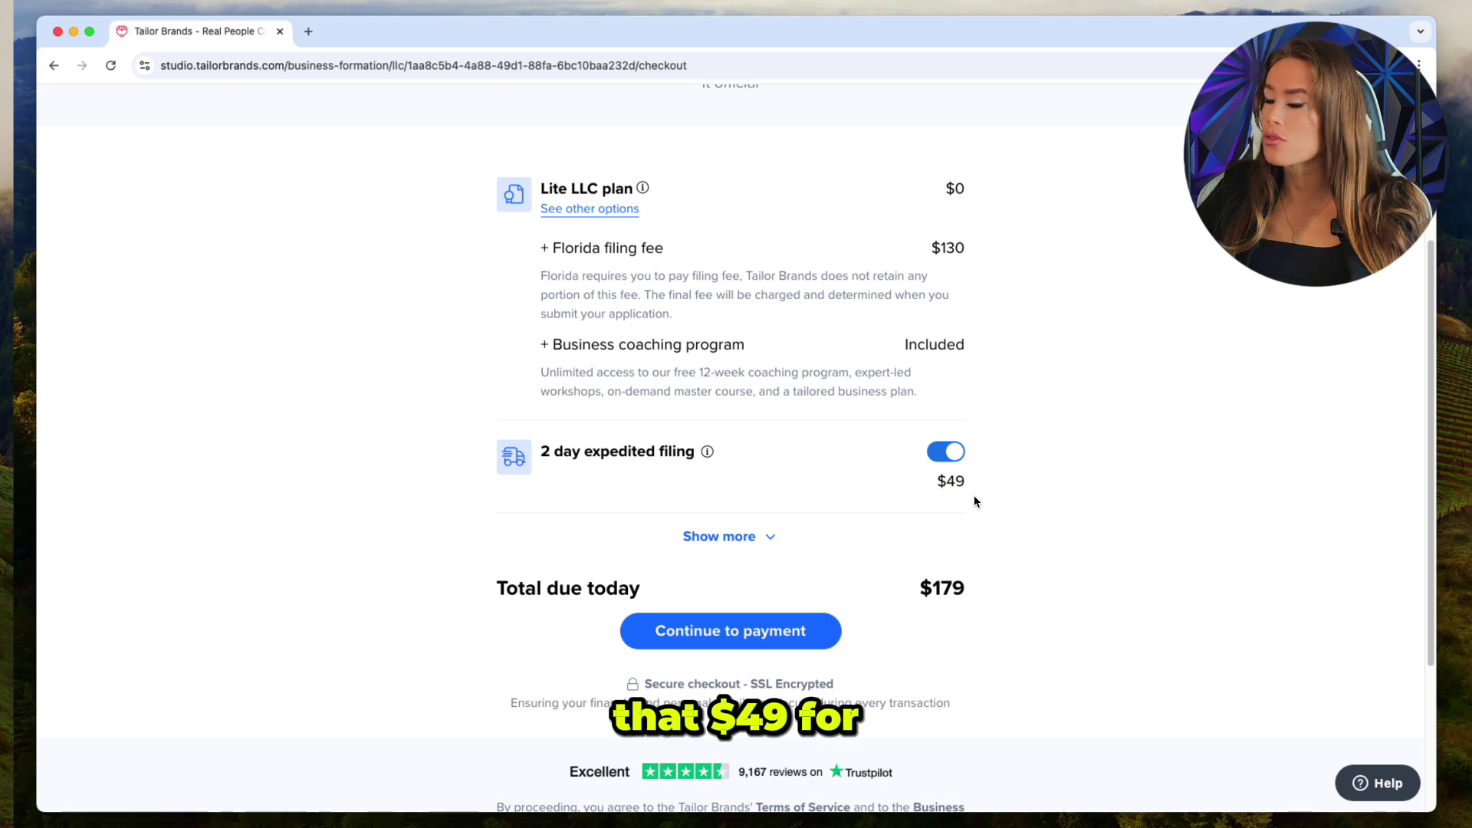
Expand the full add-on list, check the $99 EIN, and proceed to the $179 card payment form.
{"action": "left_click", "coordinate": [736, 536]}
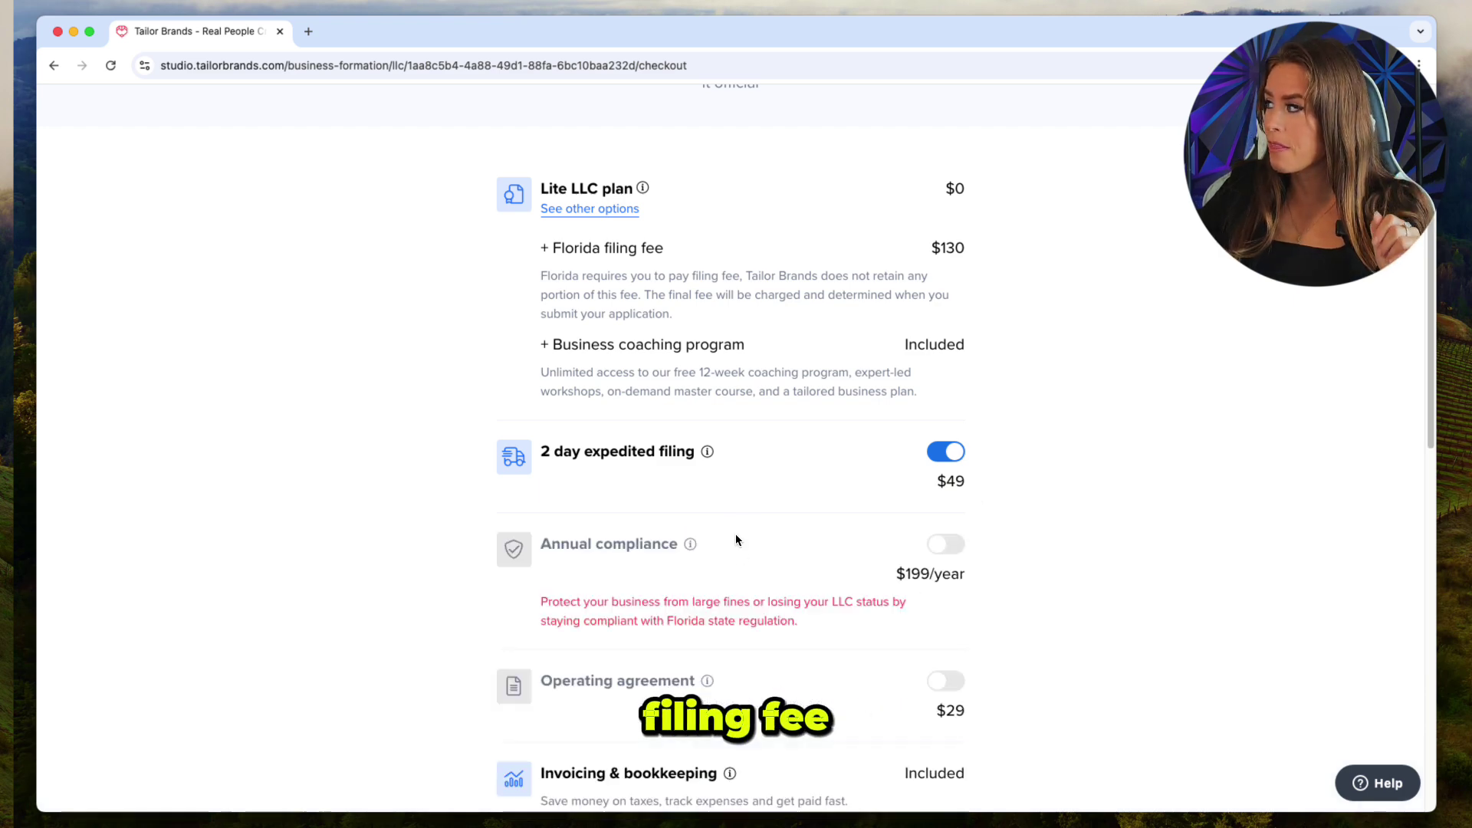
{"action": "scroll", "coordinate": [1221, 605], "scroll_direction": "down", "scroll_amount": 4}
{"action": "scroll", "coordinate": [1219, 611], "scroll_direction": "down", "scroll_amount": 3}
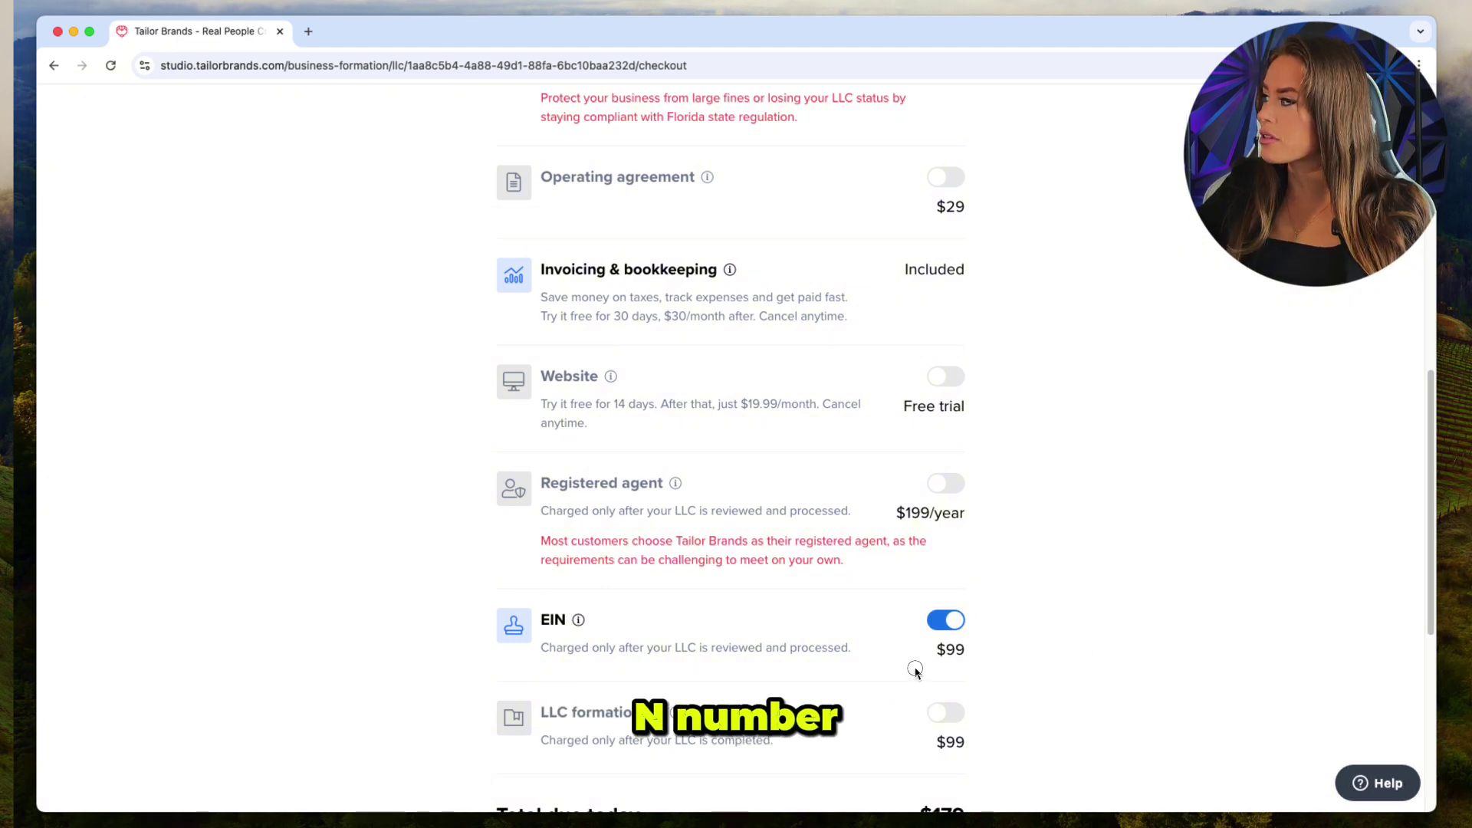
{"action": "left_click_drag", "start_coordinate": [916, 671], "coordinate": [968, 648]}
{"action": "left_click", "coordinate": [1156, 619]}
{"action": "scroll", "coordinate": [1156, 620], "scroll_direction": "down", "scroll_amount": 3}
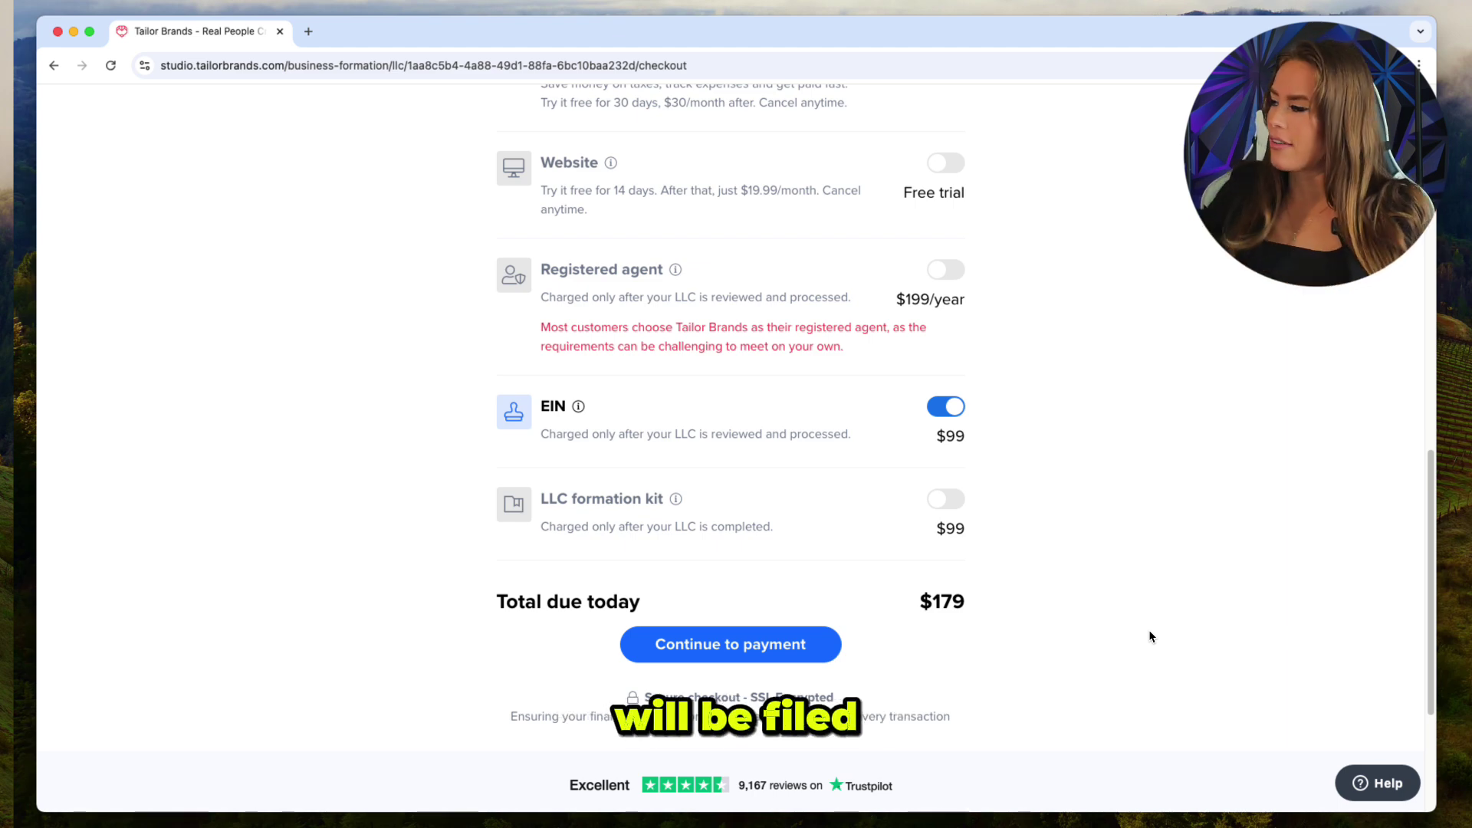
{"action": "left_click", "coordinate": [693, 662]}
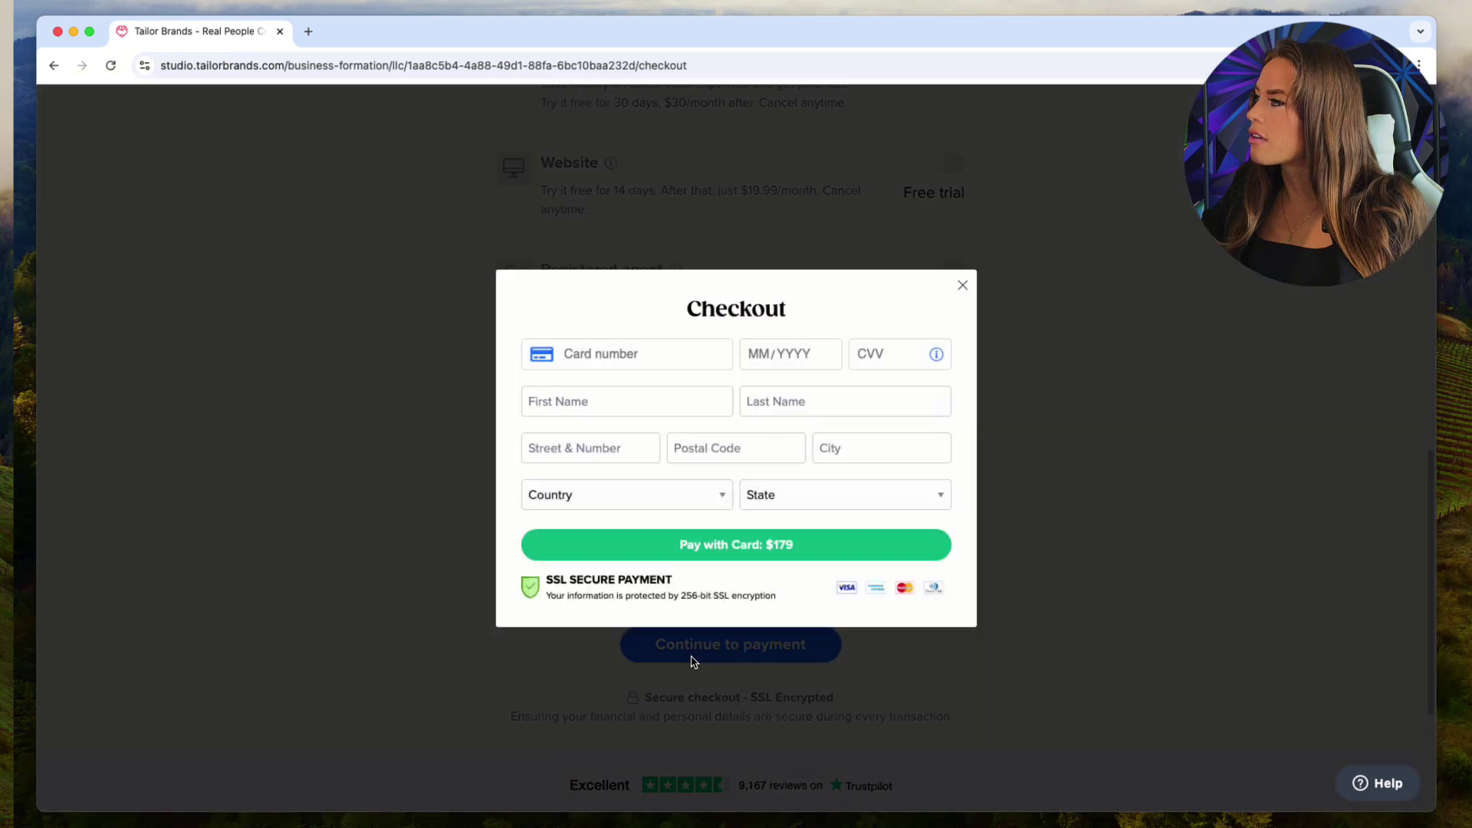